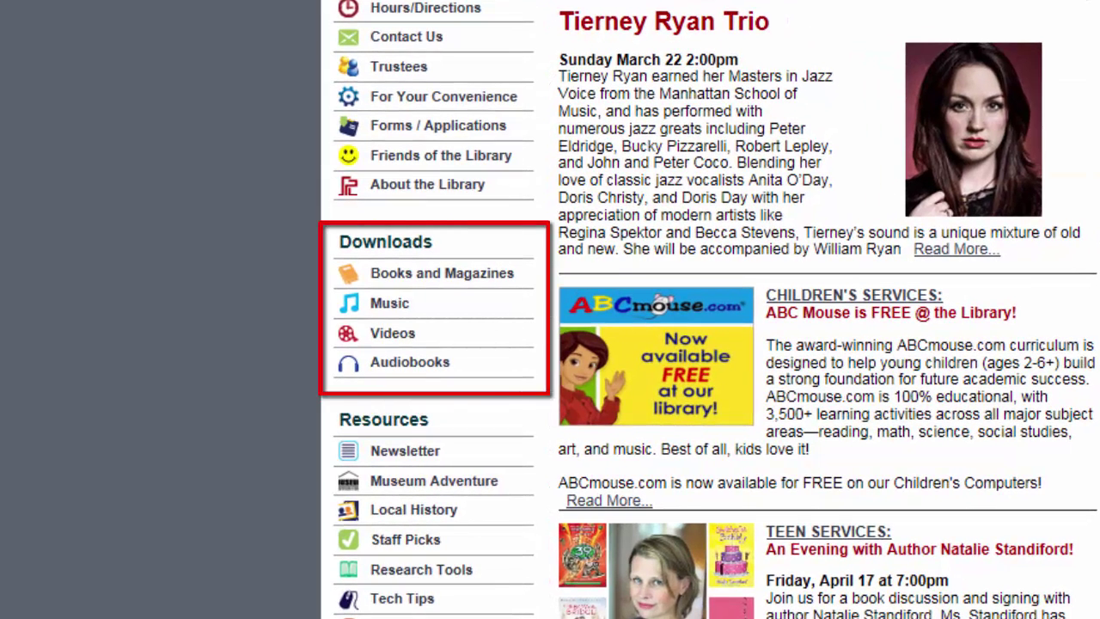
# - Show the library's Music downloads page, closing the Hoopla instructions PDF tab
pyautogui.click(388, 305)
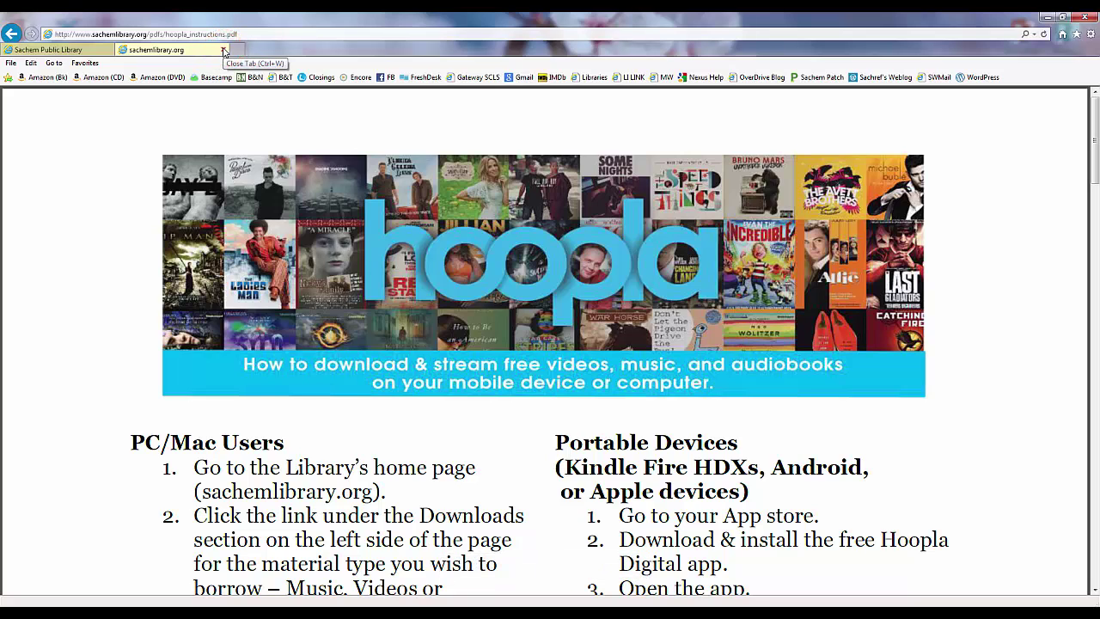
pyautogui.click(224, 50)
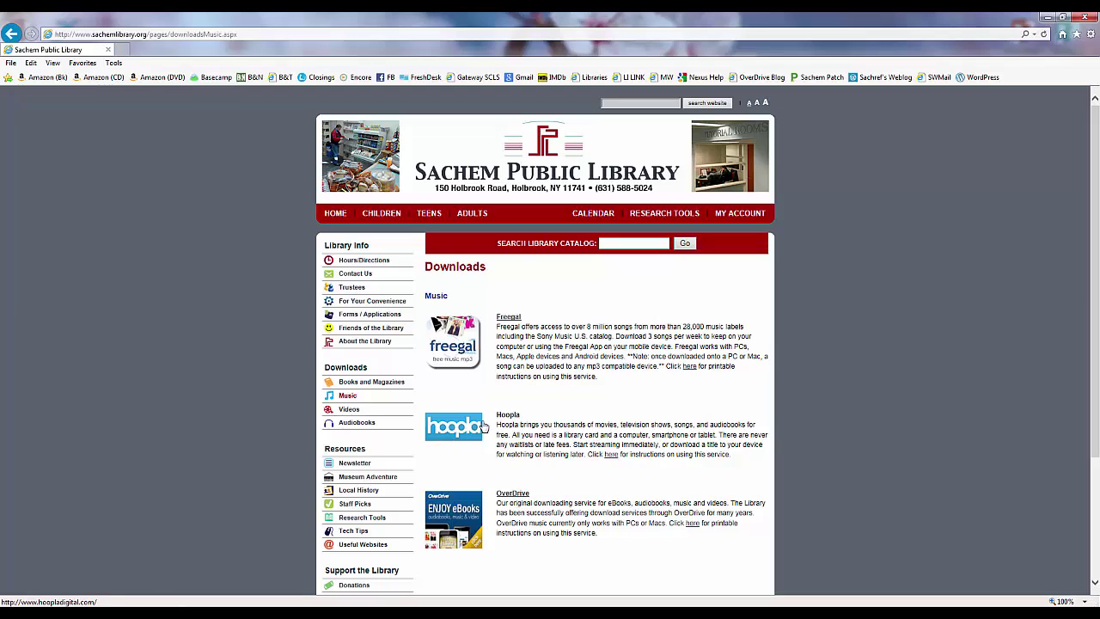
# - Go from the Hoopla link to its login page and choose Sign Up Now
pyautogui.click(512, 420)
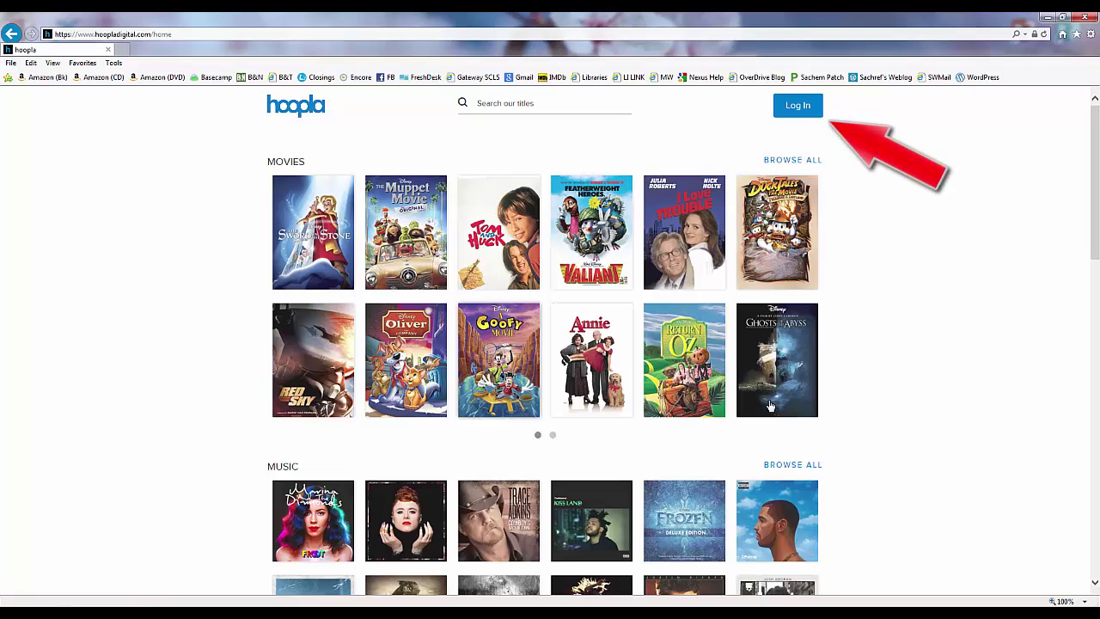
pyautogui.click(795, 106)
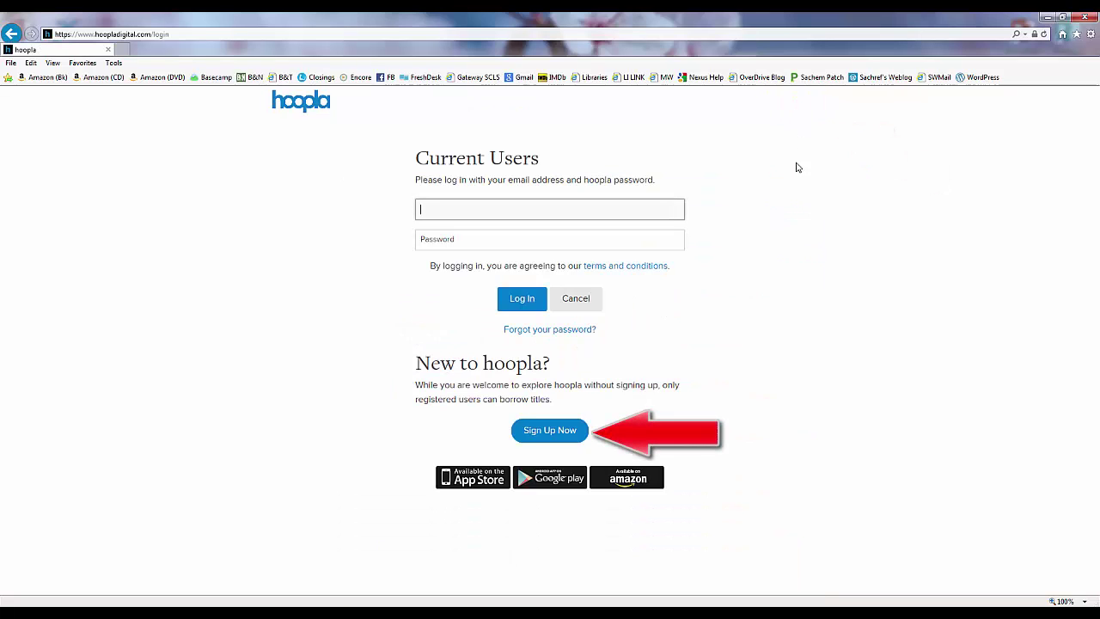
pyautogui.click(550, 431)
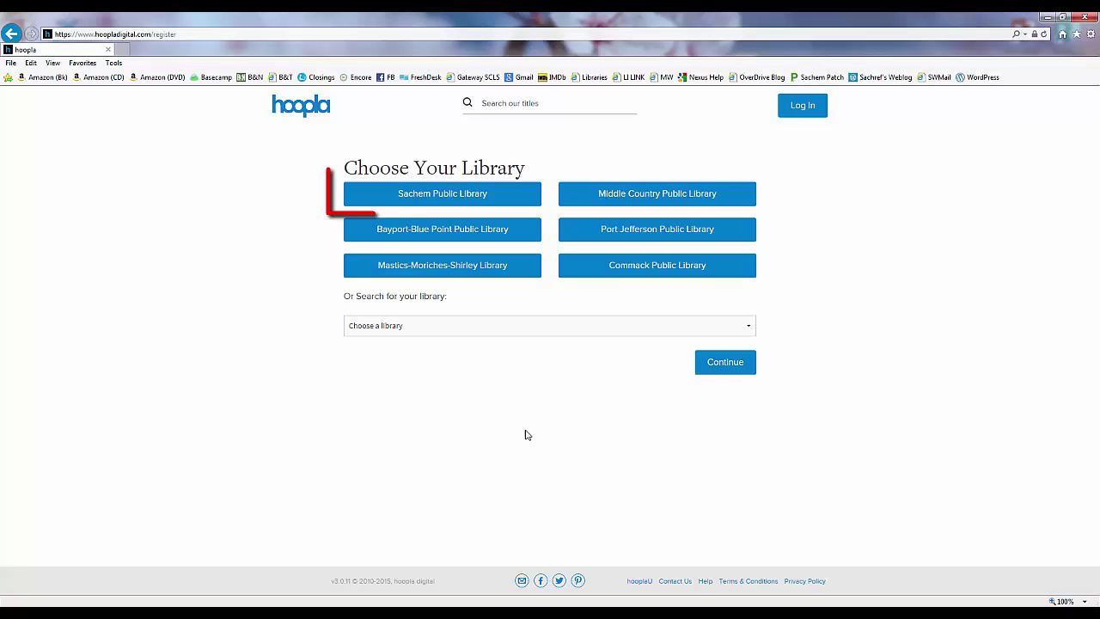
# - Choose Sachem Public Library and enter the account email address in both email fields
pyautogui.click(405, 202)
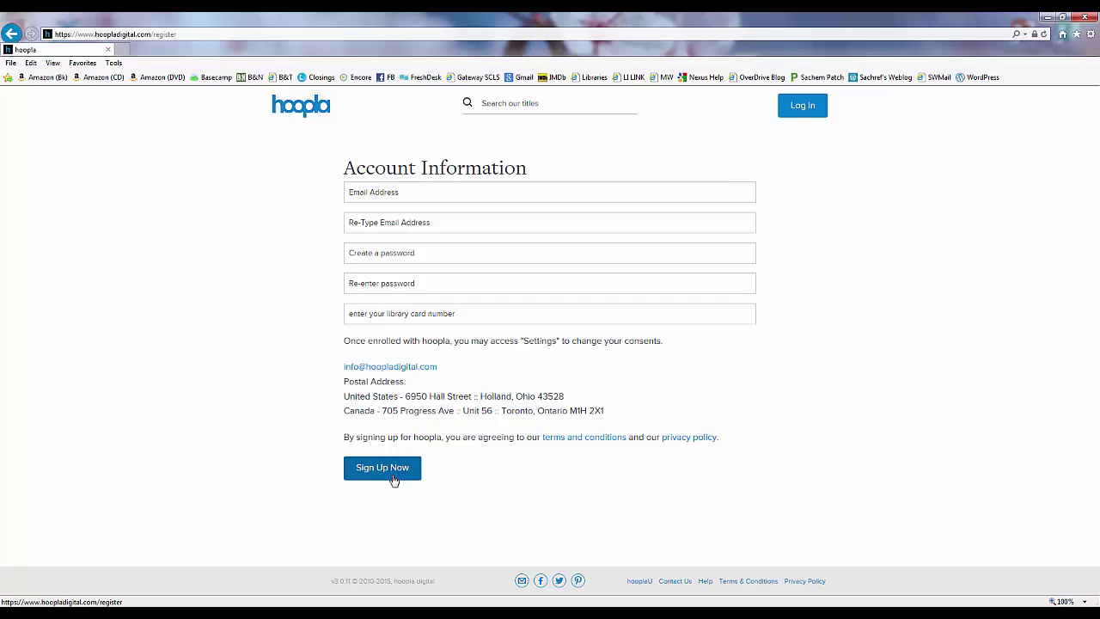
pyautogui.click(412, 193)
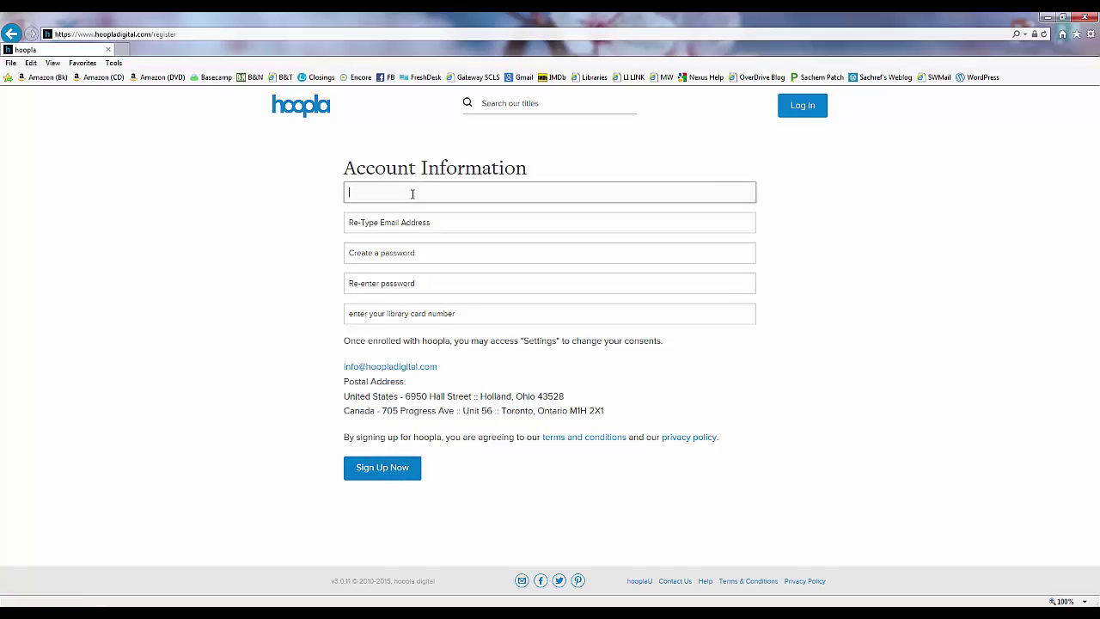
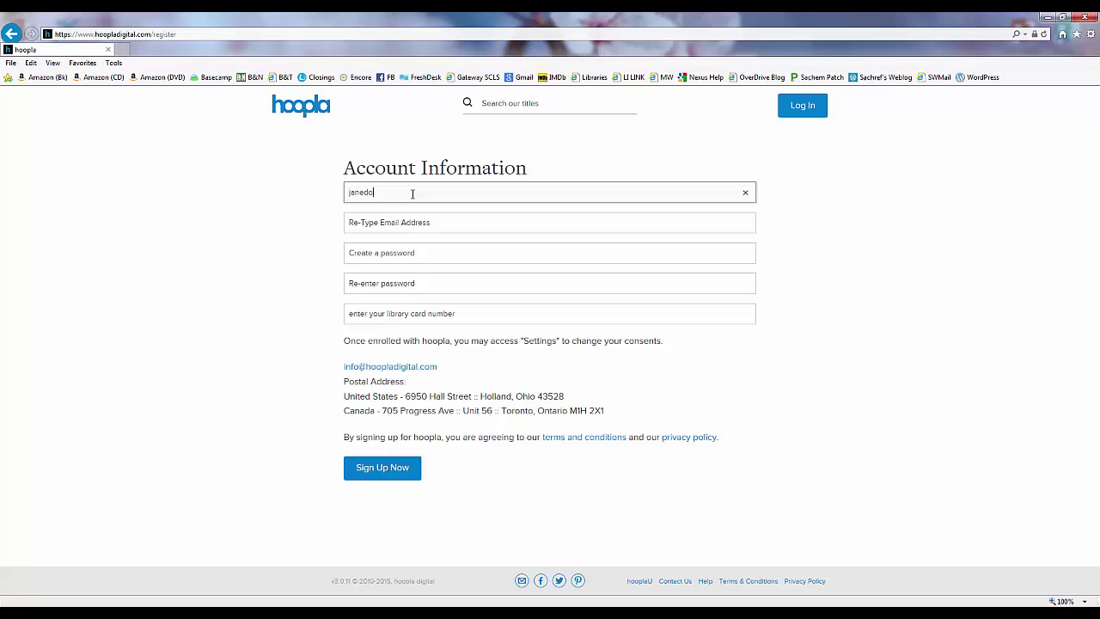
pyautogui.press('Tab')
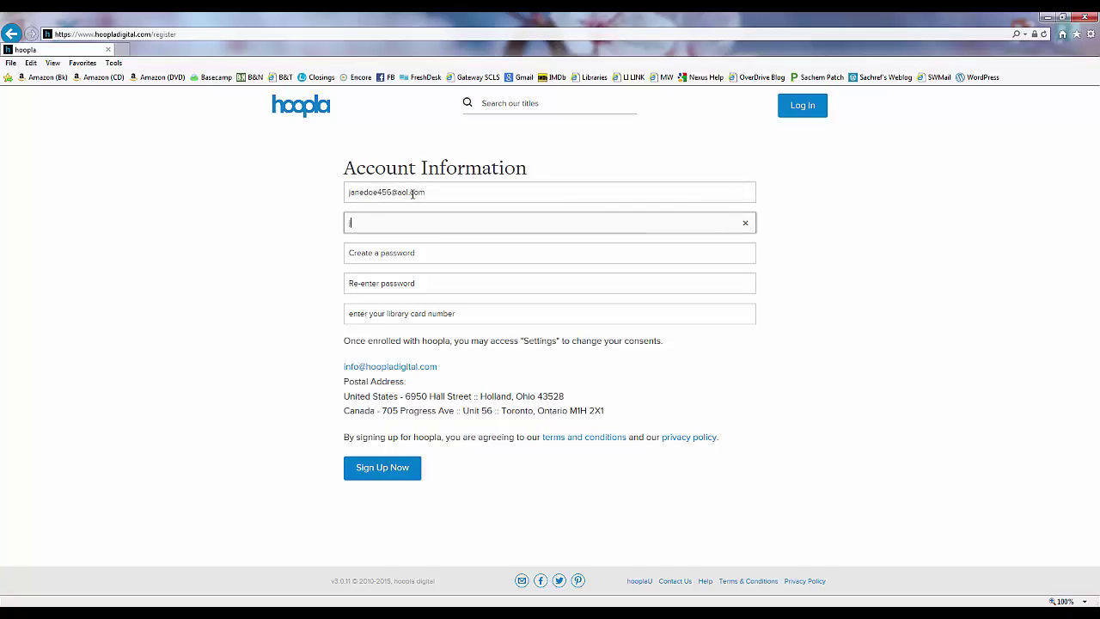
pyautogui.press('Tab')
# - Enter and confirm the password, add the library card number, and submit the sign-up
pyautogui.write('******')
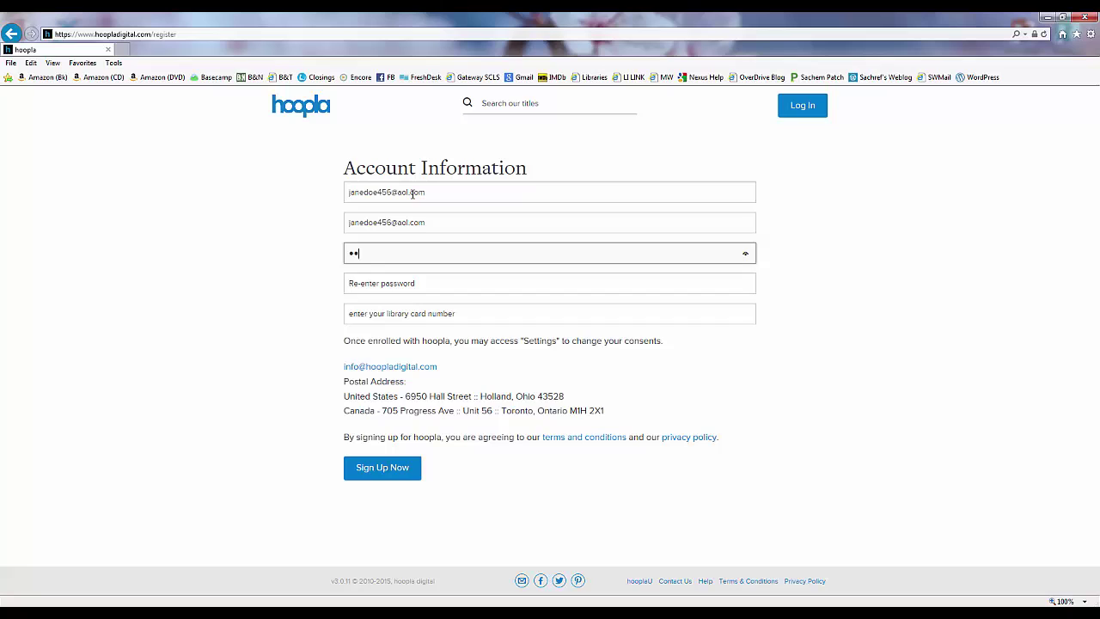
pyautogui.press('Tab')
pyautogui.write('******')
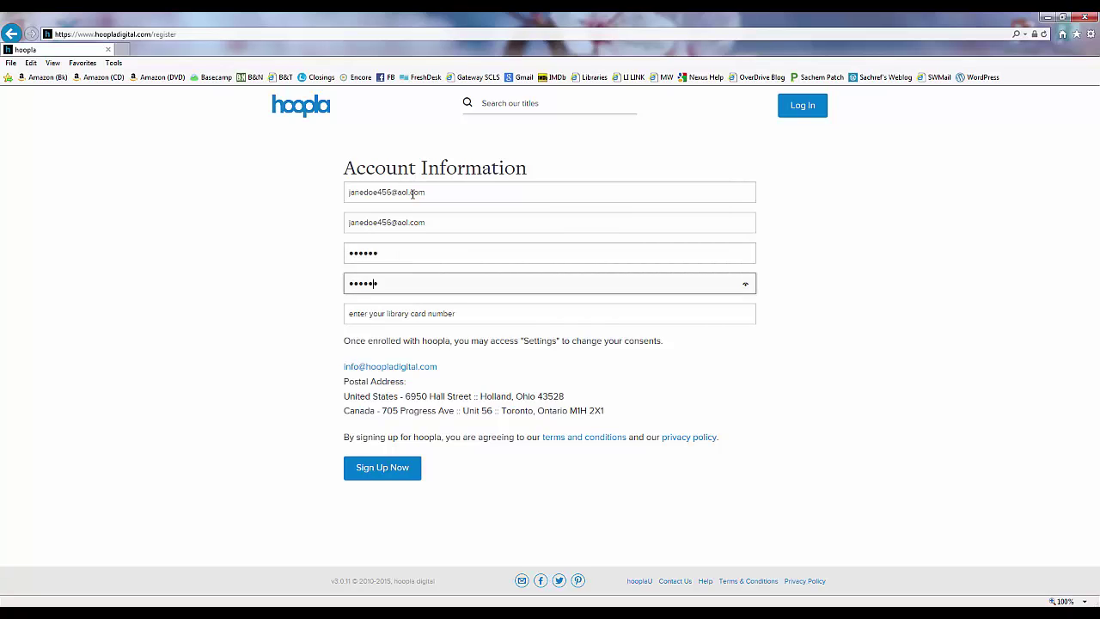
pyautogui.press('Tab')
pyautogui.write('20648')
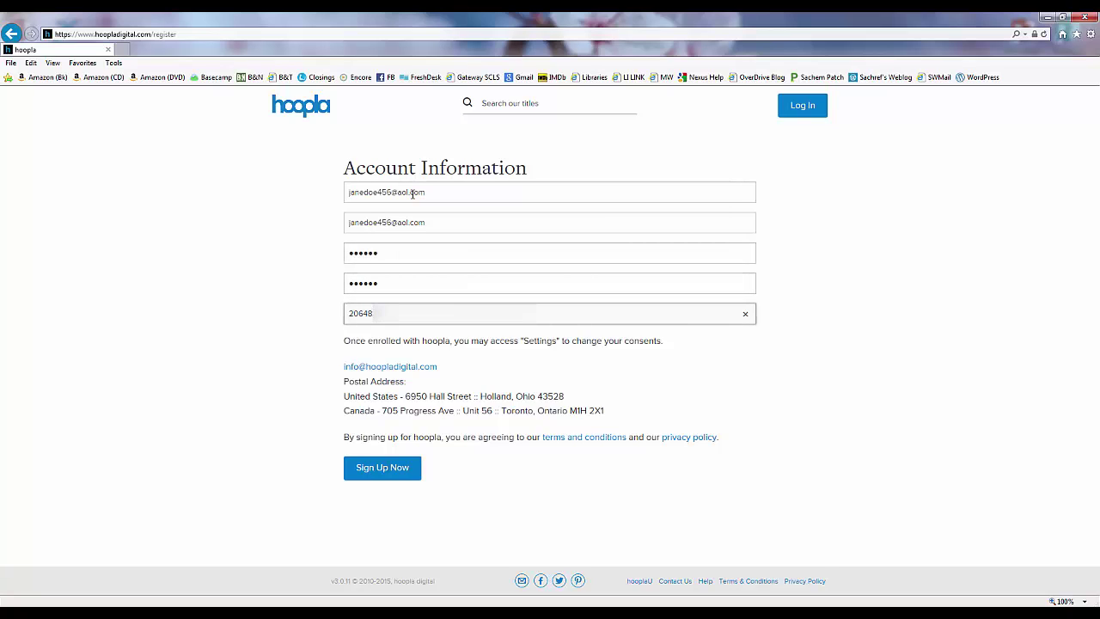
pyautogui.write('0')
pyautogui.click(386, 466)
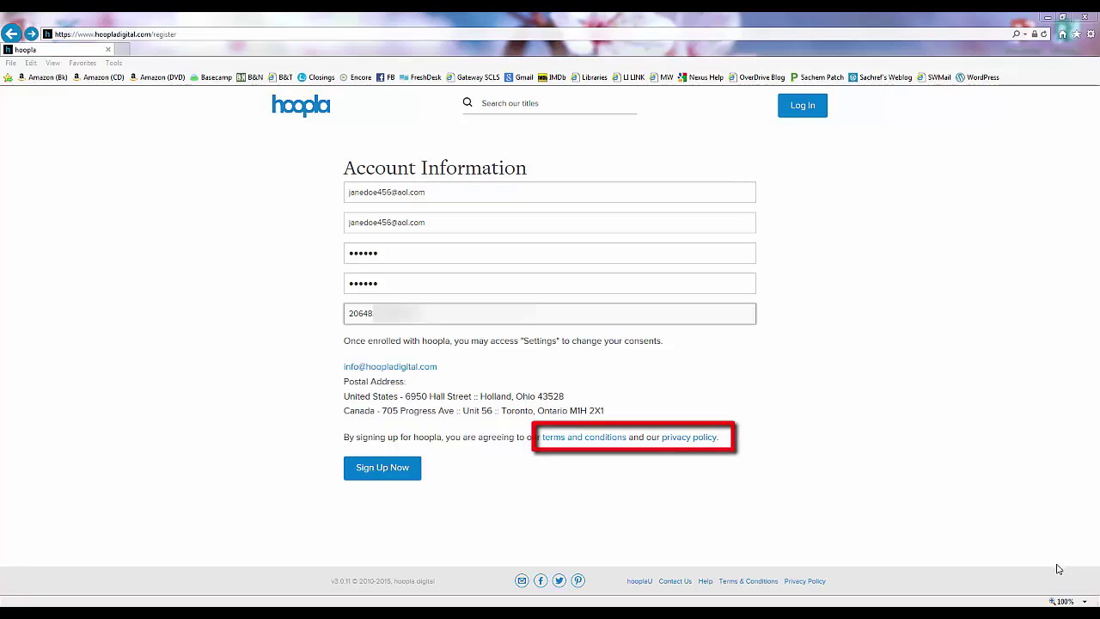
pyautogui.click(365, 466)
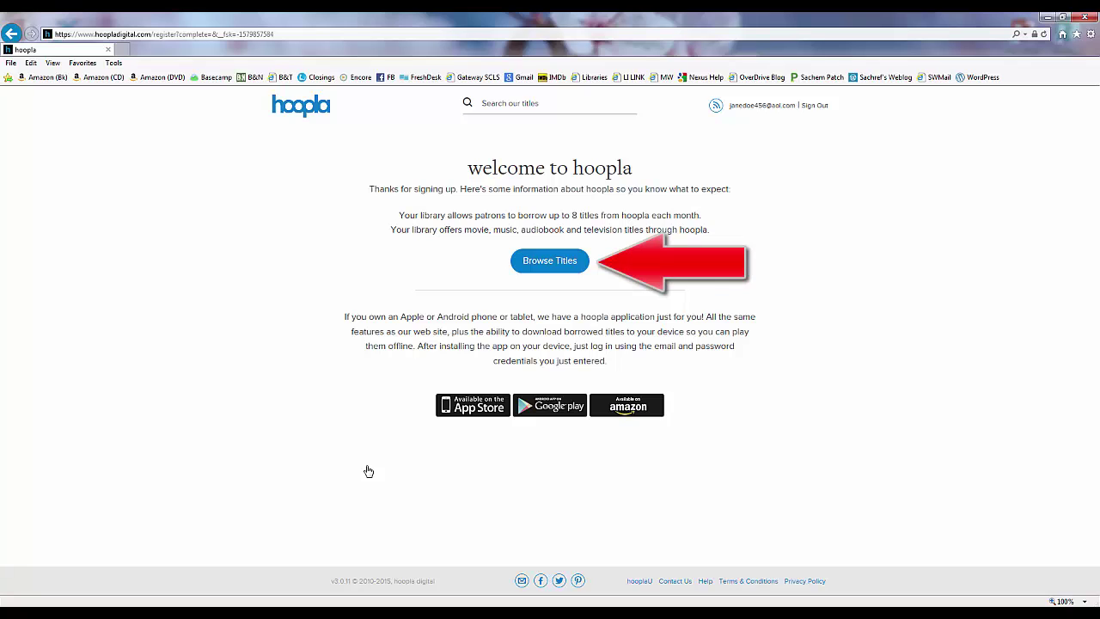
# - Browse titles, scroll through the home page, and show the second page of Movies
pyautogui.click(542, 262)
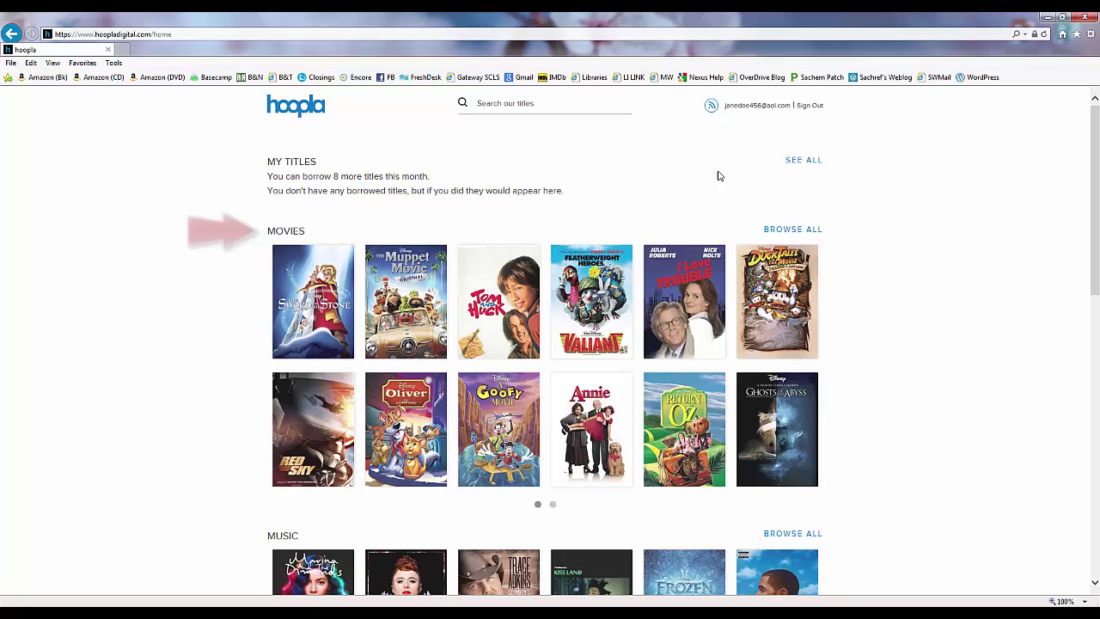
pyautogui.moveTo(1094, 133); pyautogui.dragTo(1097, 398)
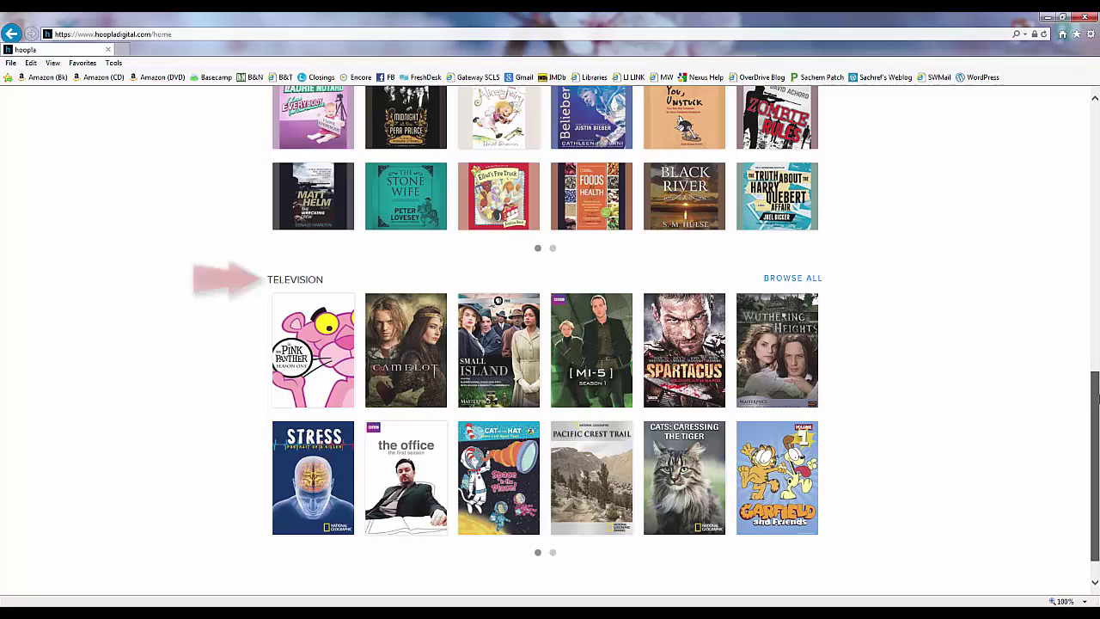
pyautogui.moveTo(1098, 398); pyautogui.dragTo(1097, 142)
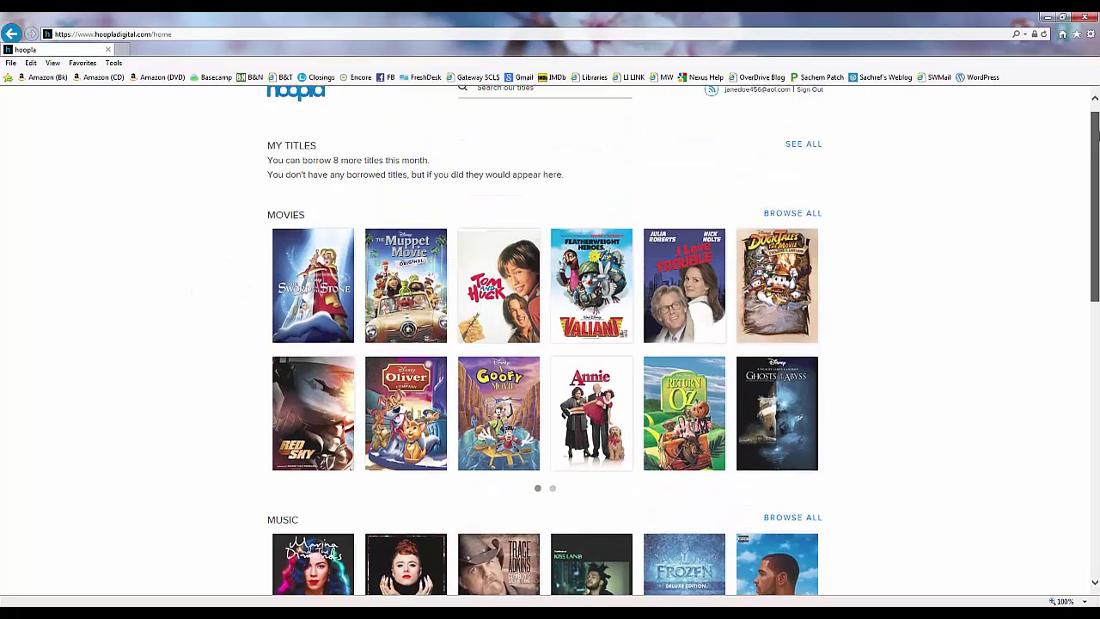
pyautogui.click(554, 498)
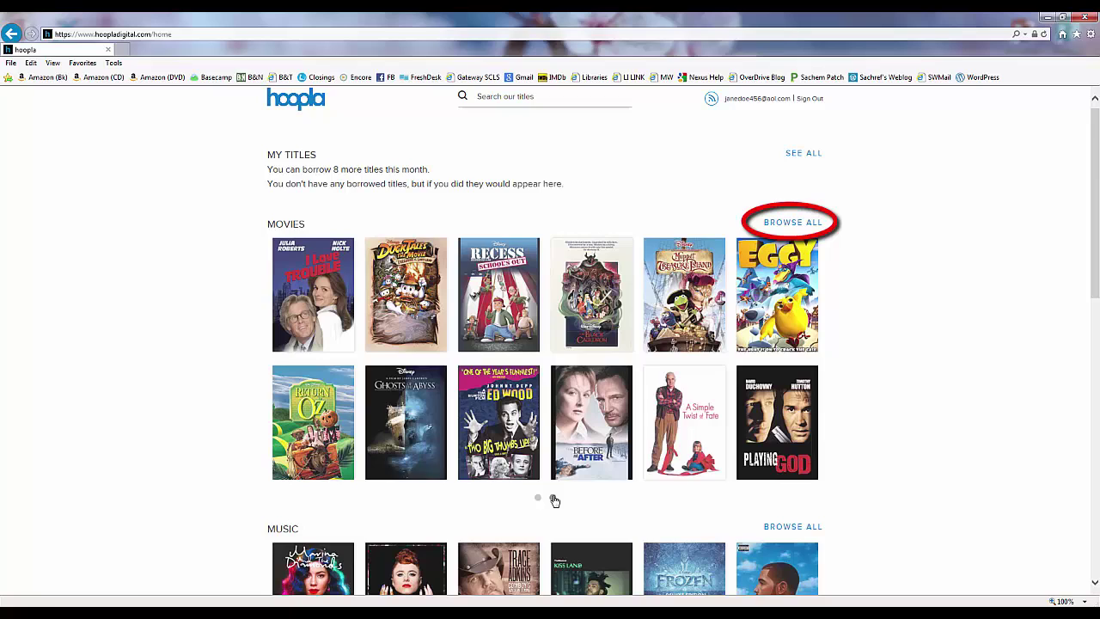
# - Browse all Movies, check the Genres list, and return to the Recommended titles at top
pyautogui.click(785, 223)
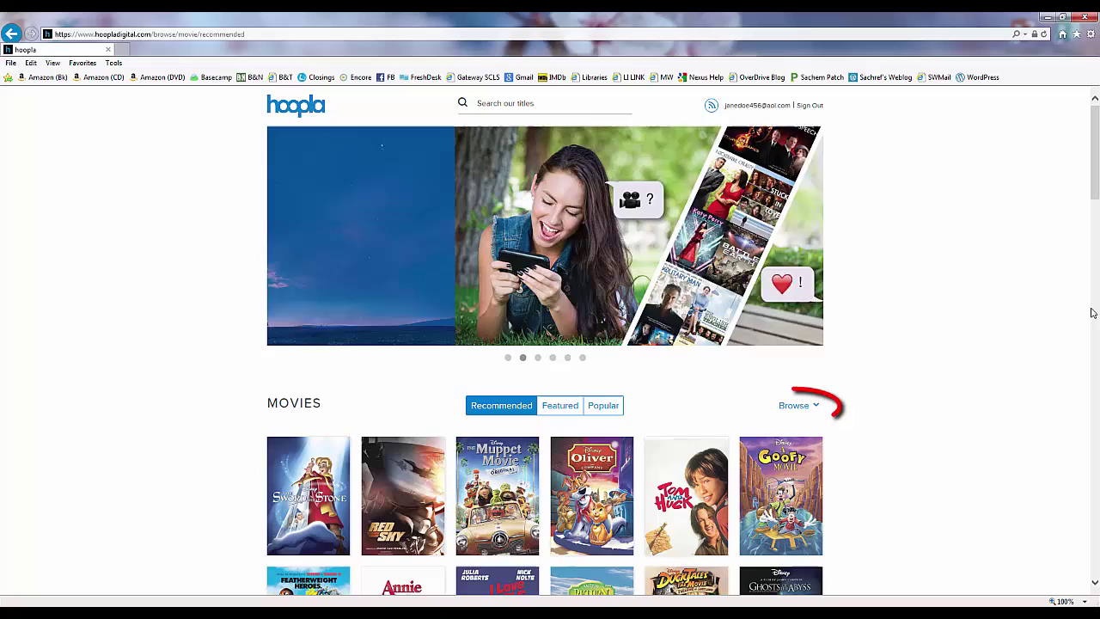
pyautogui.moveTo(1095, 169); pyautogui.dragTo(1096, 209)
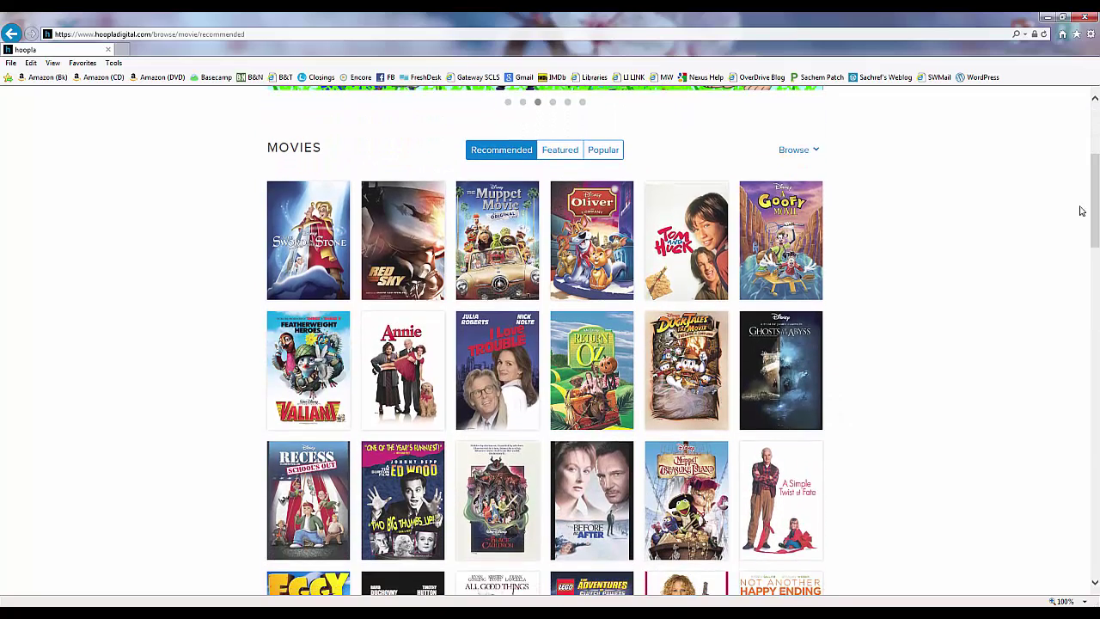
pyautogui.click(813, 151)
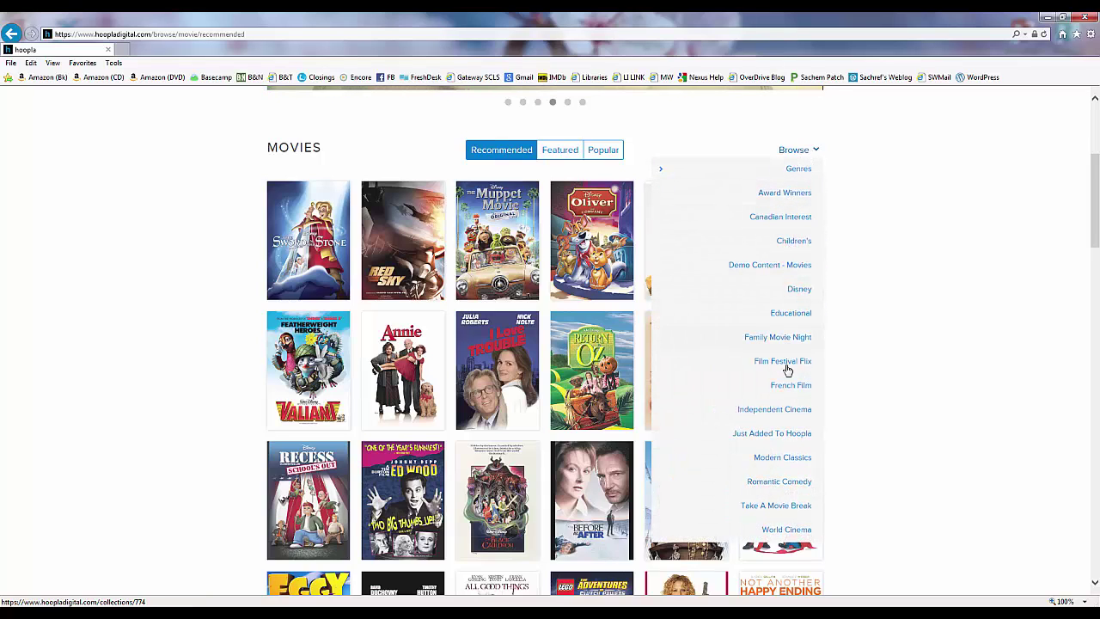
pyautogui.click(796, 170)
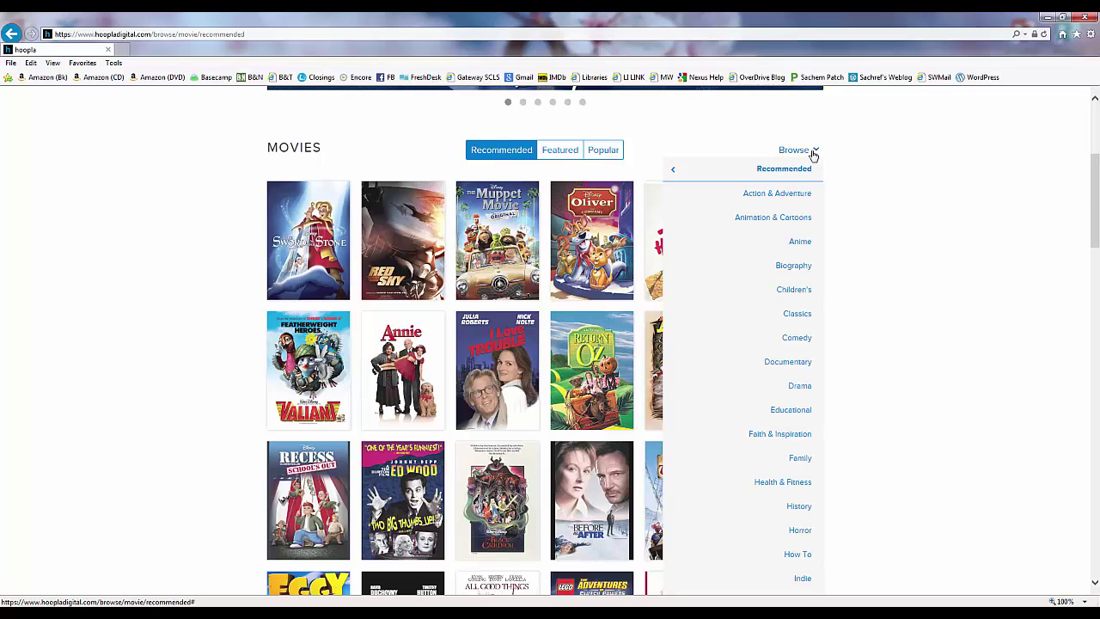
pyautogui.moveTo(1095, 228); pyautogui.dragTo(1096, 146)
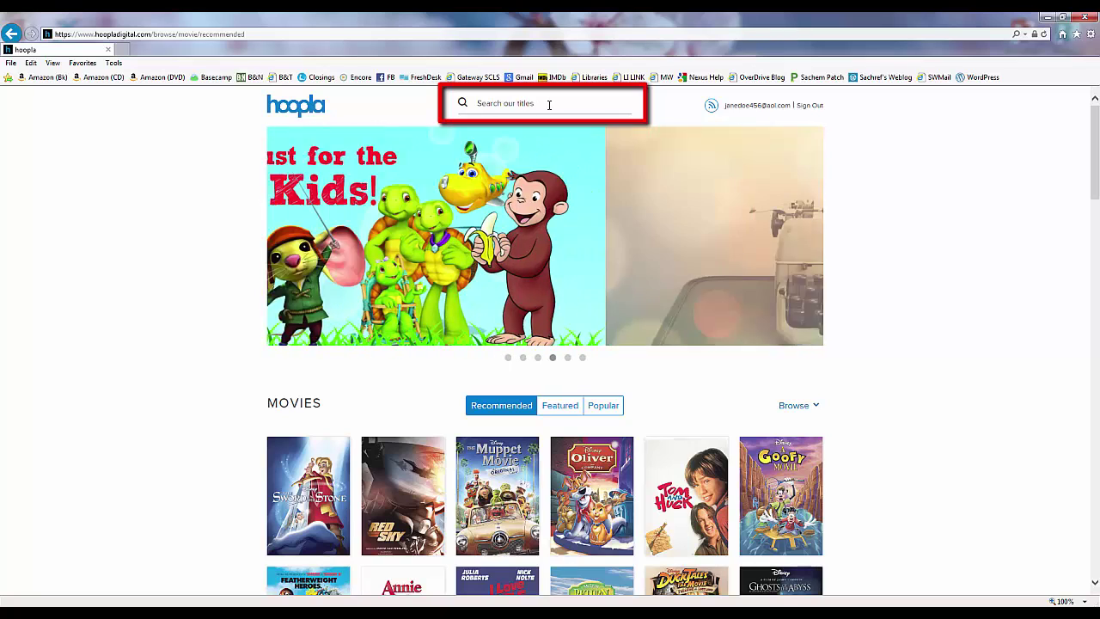
# - Open Oliver & Company's details and highlight its 72-hour streaming and download availability
pyautogui.click(549, 105)
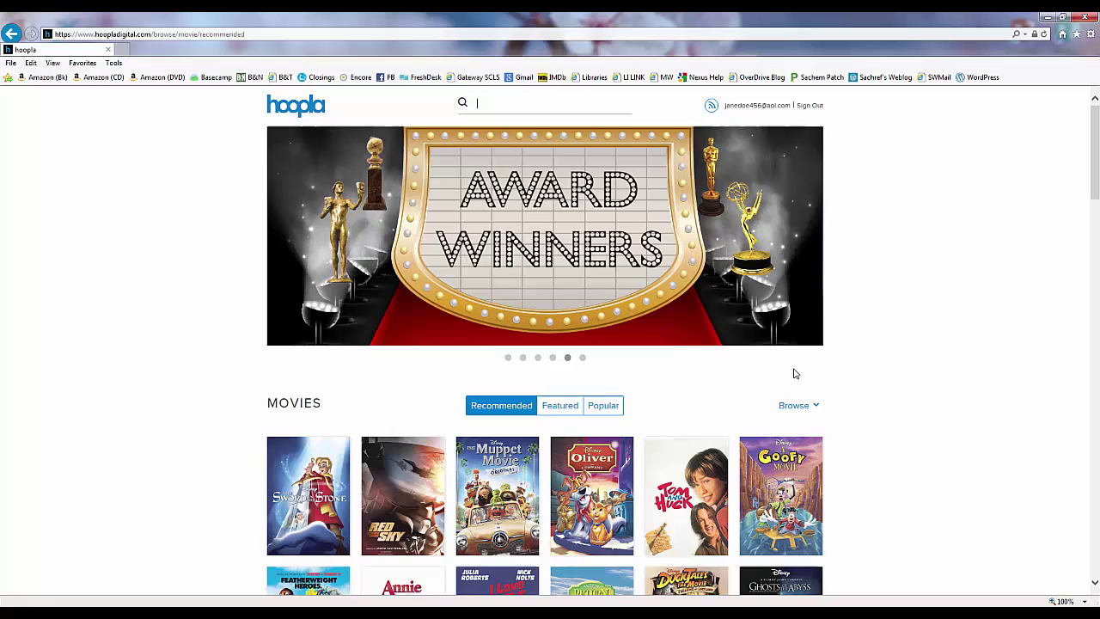
pyautogui.click(587, 502)
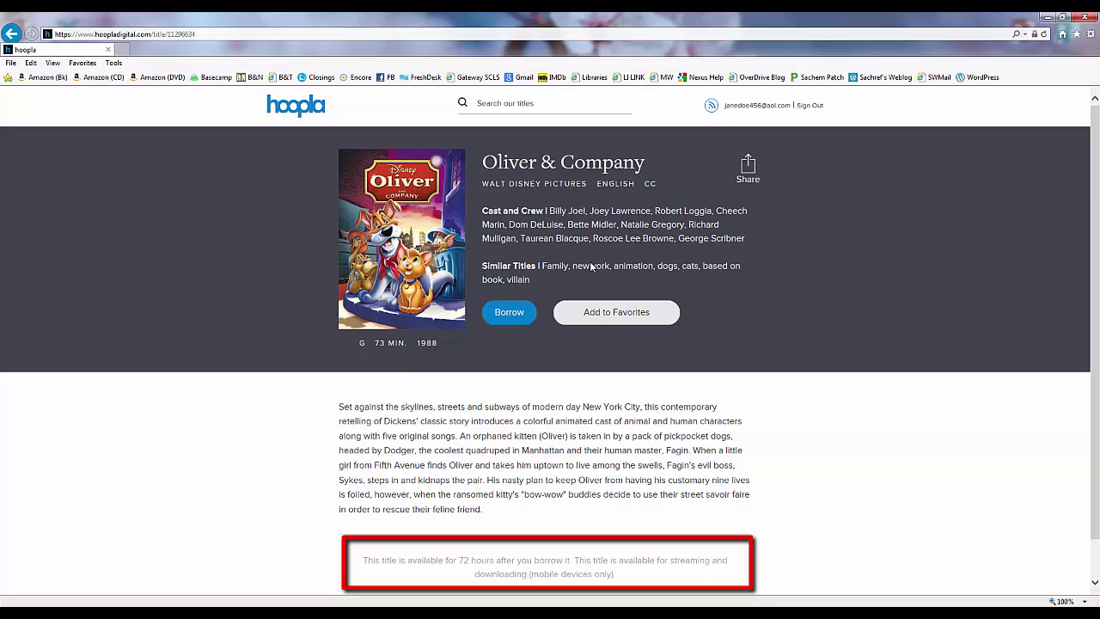
pyautogui.moveTo(362, 560); pyautogui.dragTo(667, 586)
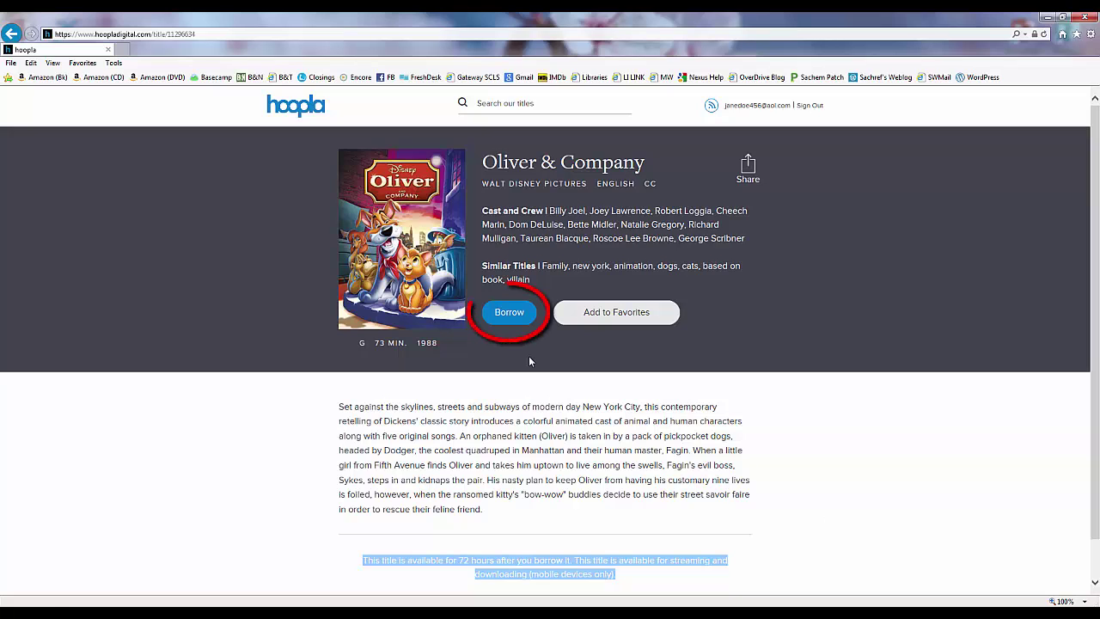
# - Borrow Oliver & Company, then play it from My Titles on the home page
pyautogui.click(509, 313)
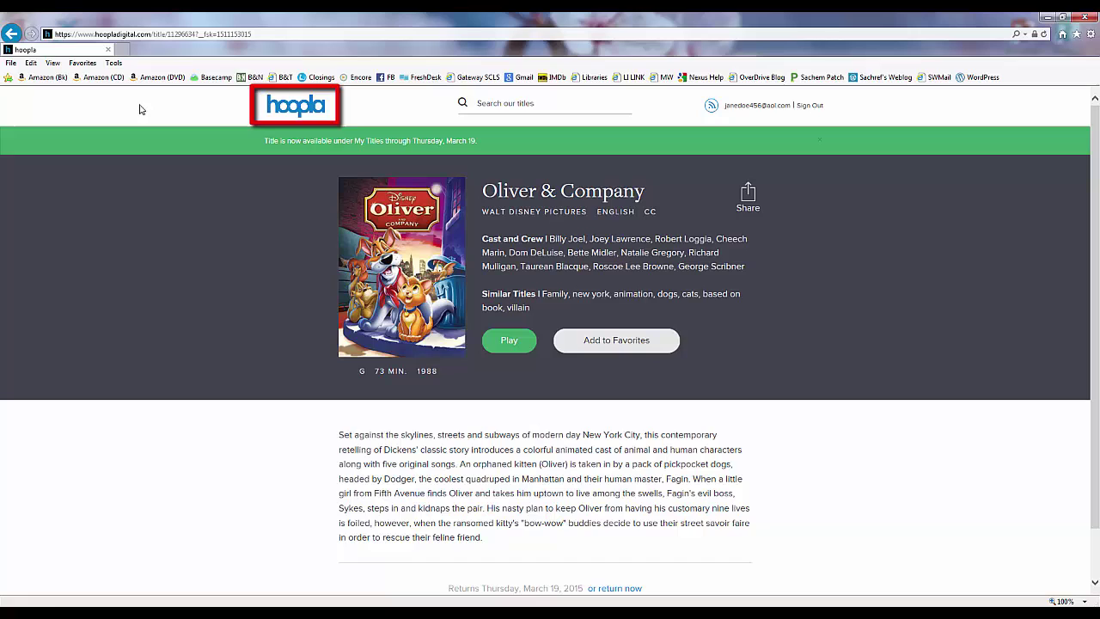
pyautogui.click(302, 114)
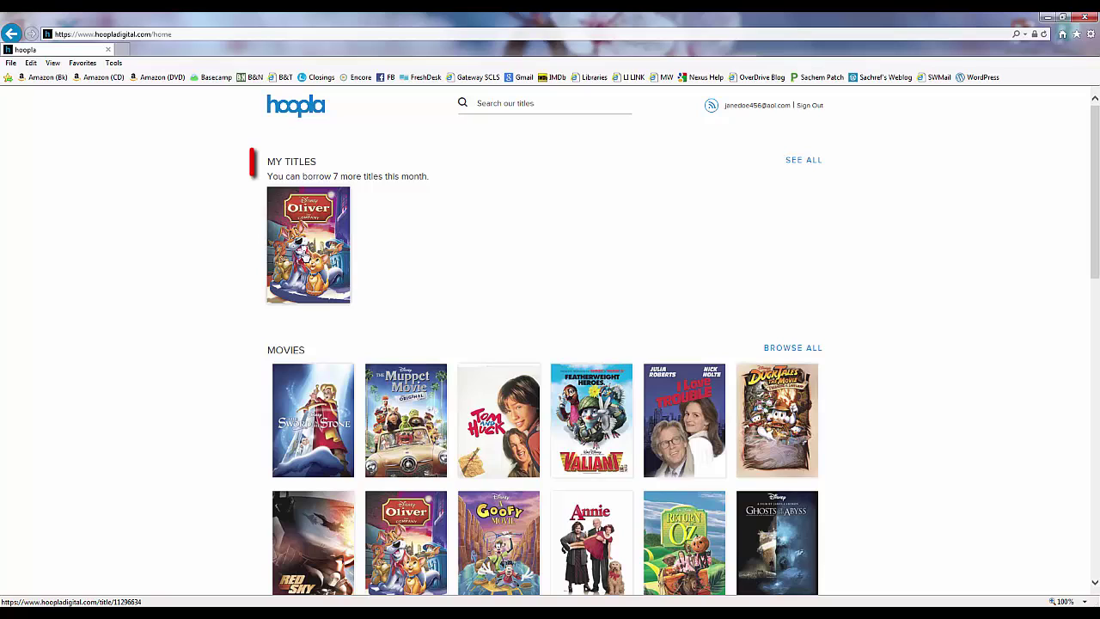
pyautogui.click(305, 249)
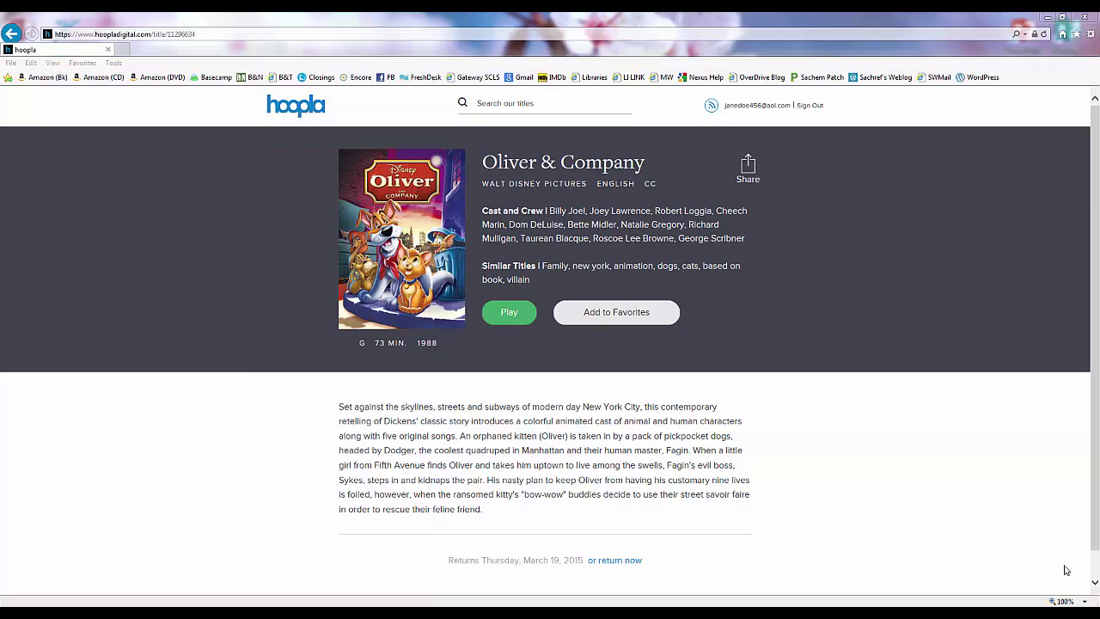
pyautogui.click(511, 318)
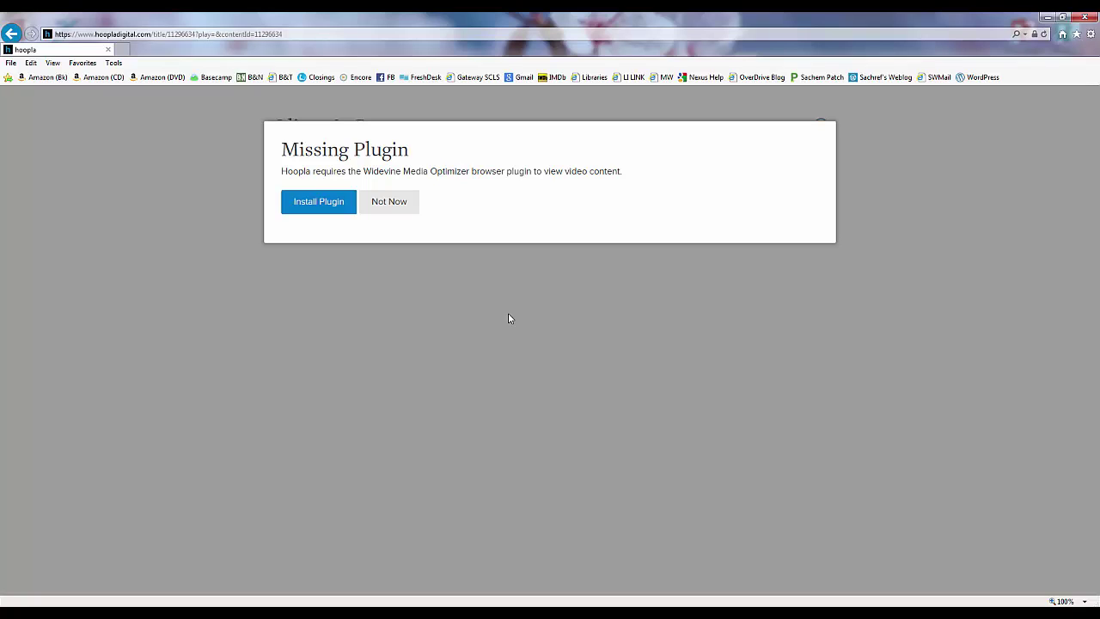
# - Choose Install Plugin on the Missing Plugin notice to open the Widevine download page
pyautogui.click(318, 203)
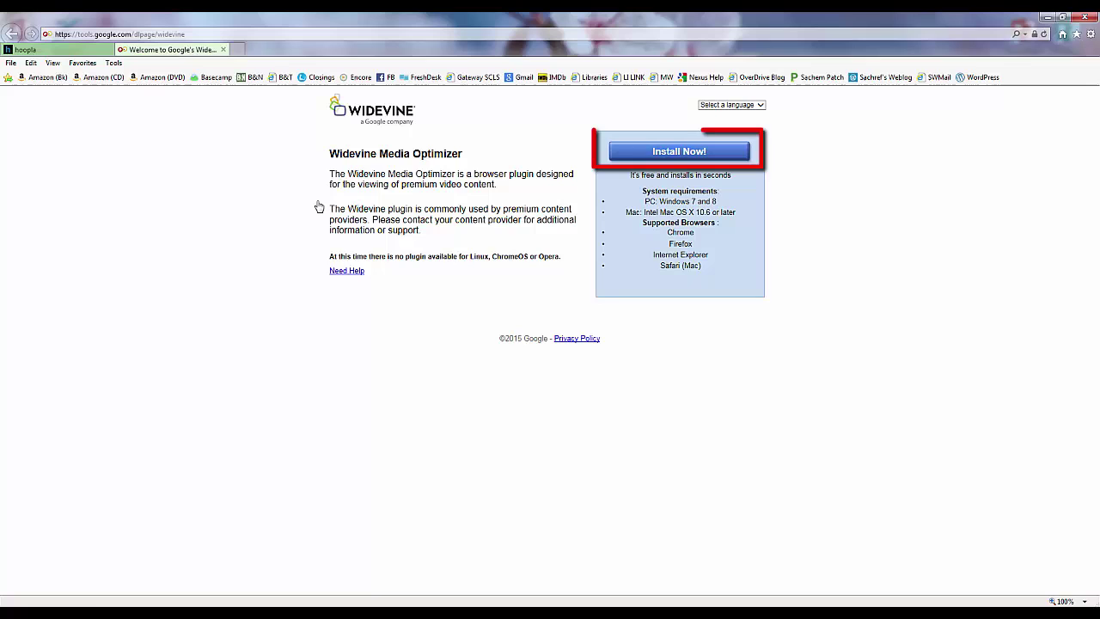
# - Install the Widevine plugin, dismiss the completion message, and close the tools.google.com tab
pyautogui.click(684, 157)
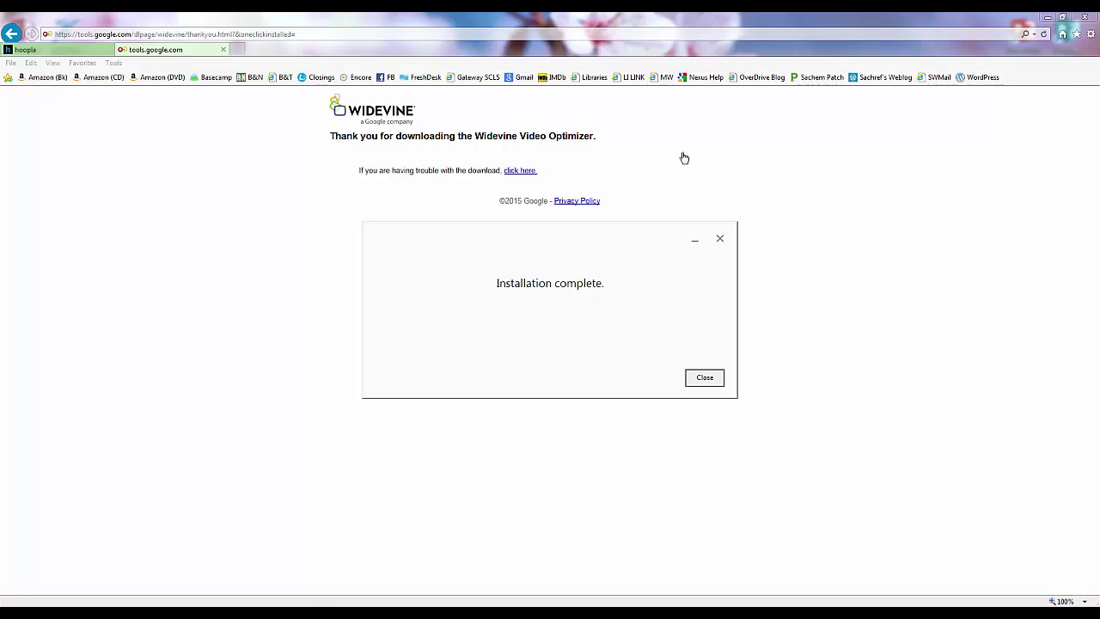
pyautogui.click(704, 379)
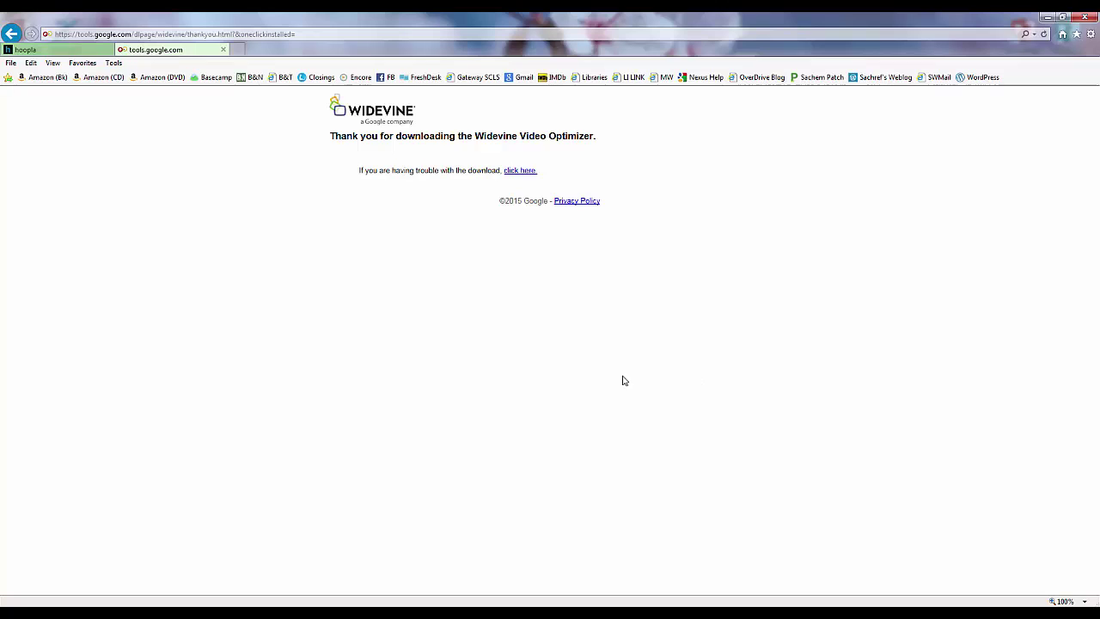
pyautogui.click(223, 50)
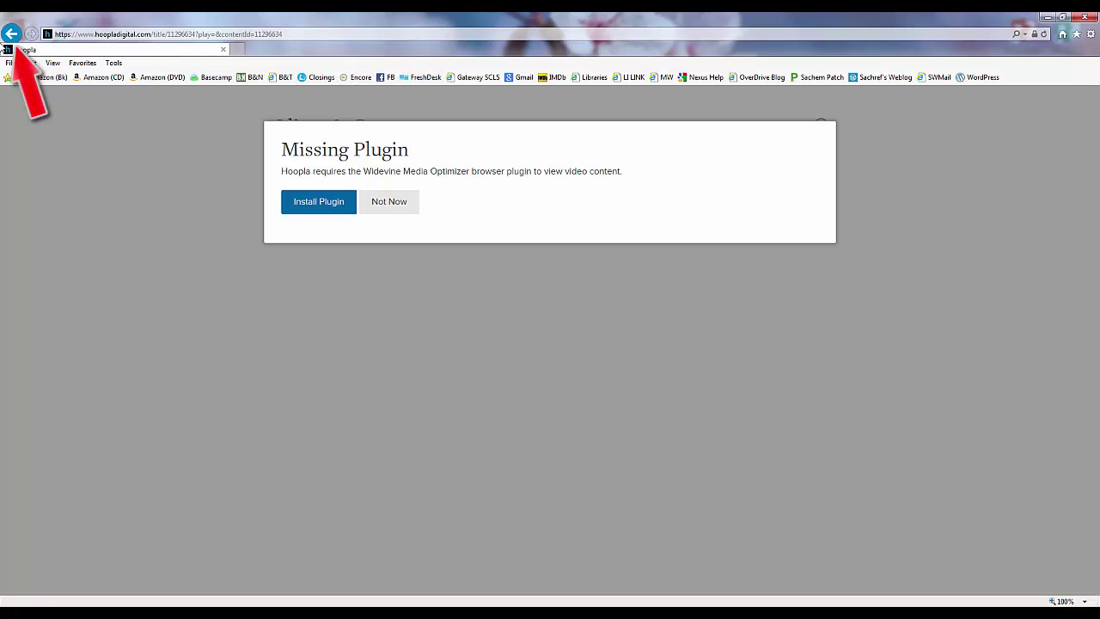
# - Go back to the Oliver & Company title page and play the movie
pyautogui.click(10, 34)
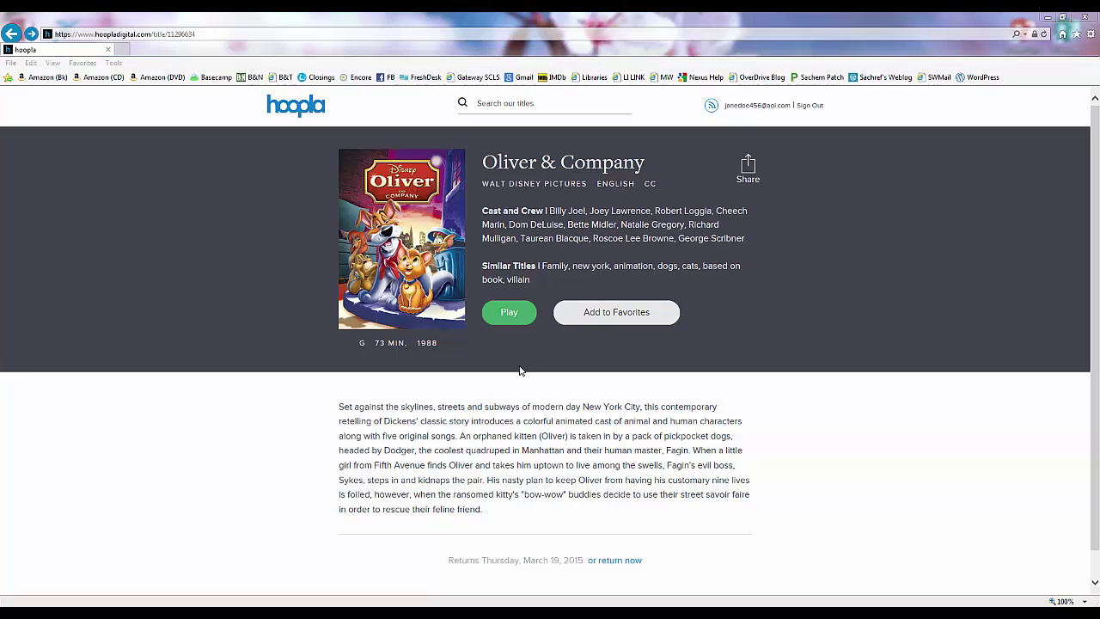
pyautogui.click(505, 310)
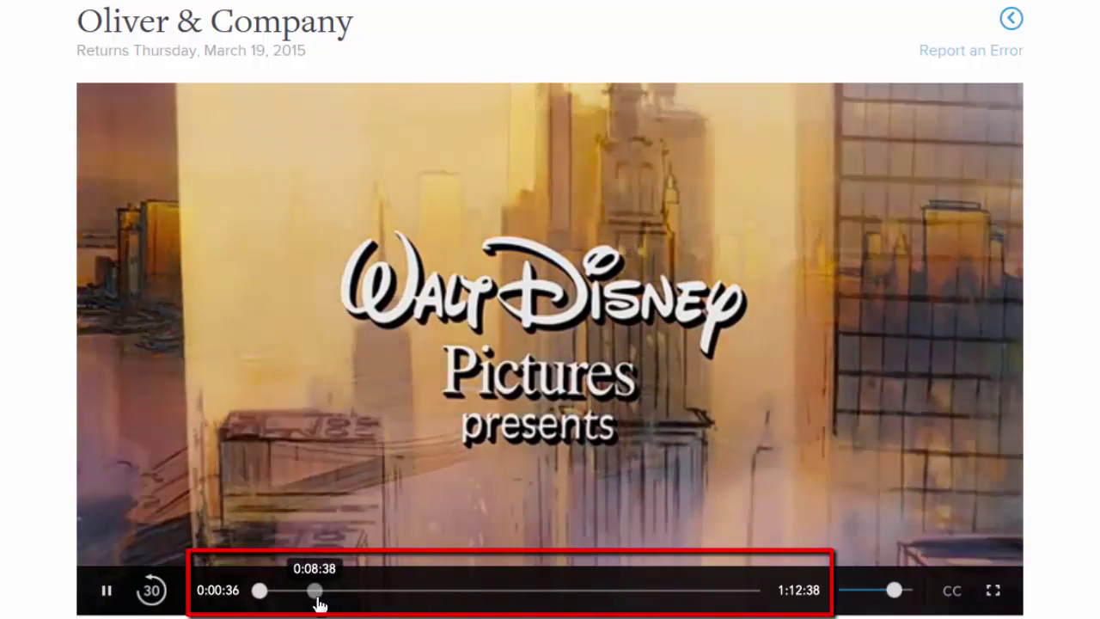
# - Seek Oliver & Company forward past the opening titles to about 8:47
pyautogui.click(316, 597)
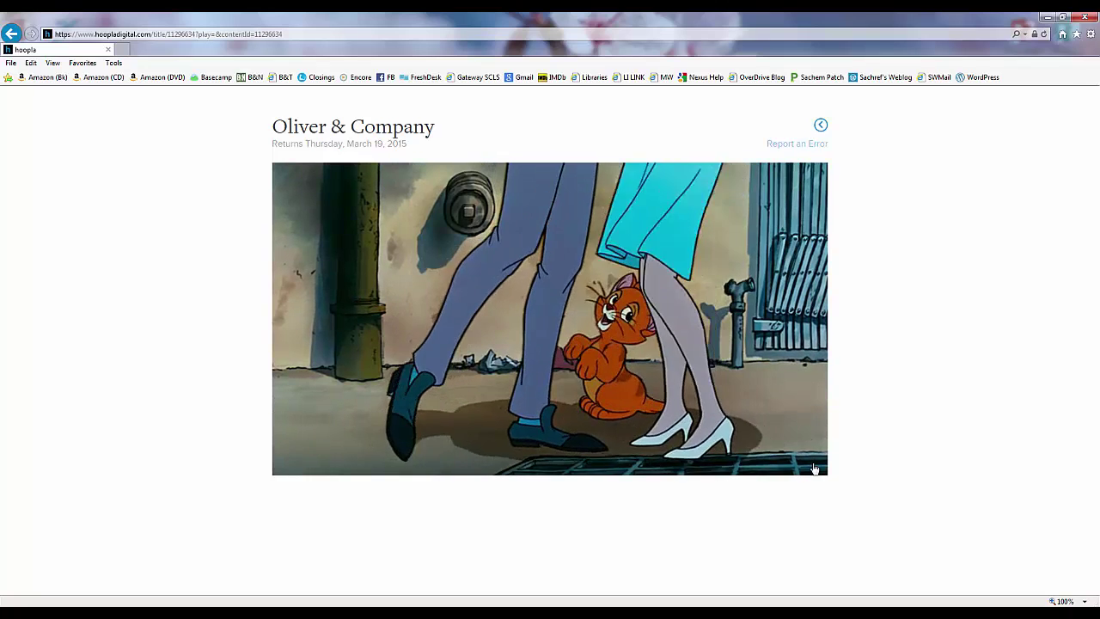
# - Leave the player, add Oliver & Company to favorites, and return to the hoopla home page
pyautogui.click(819, 126)
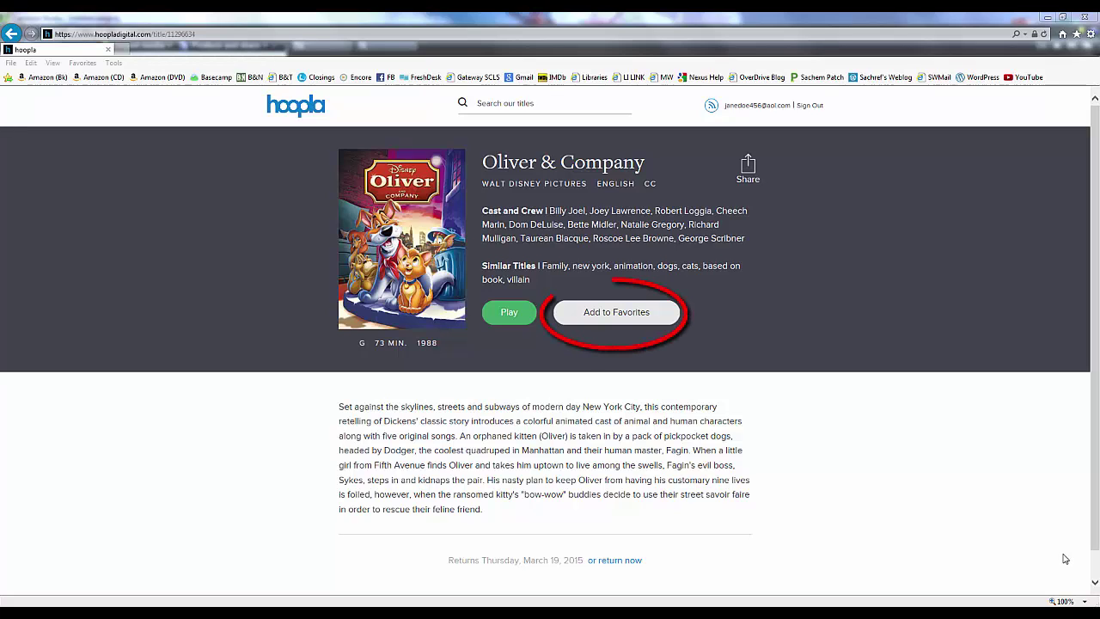
pyautogui.click(604, 319)
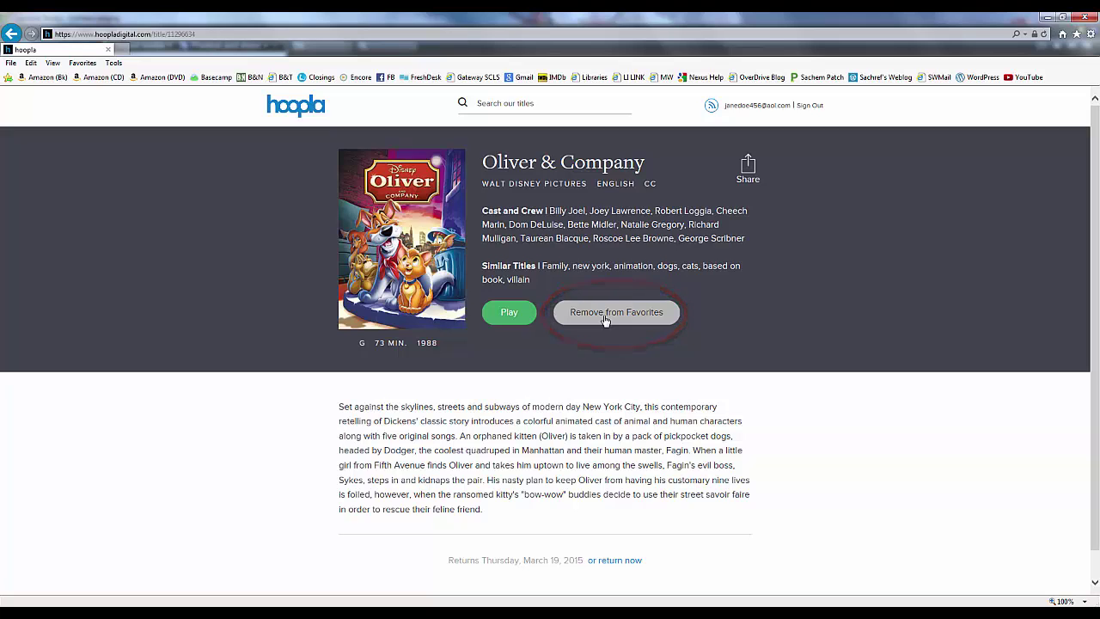
pyautogui.click(294, 116)
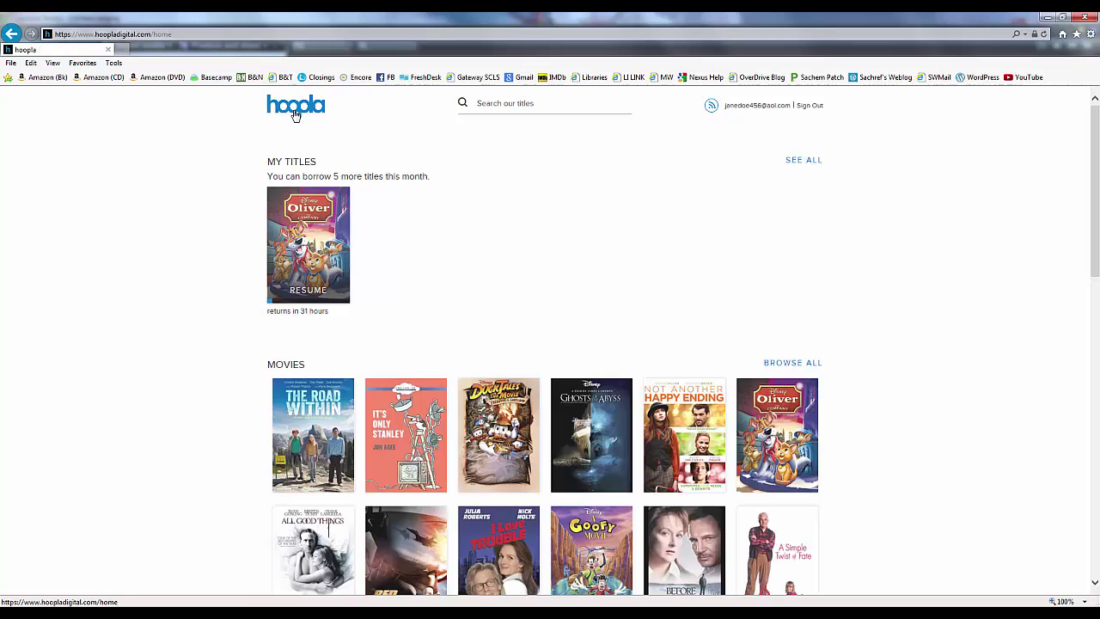
# - Favorite OneRepublic's Native album from the Music row and return home
pyautogui.moveTo(1096, 201); pyautogui.dragTo(1096, 334)
pyautogui.click(501, 436)
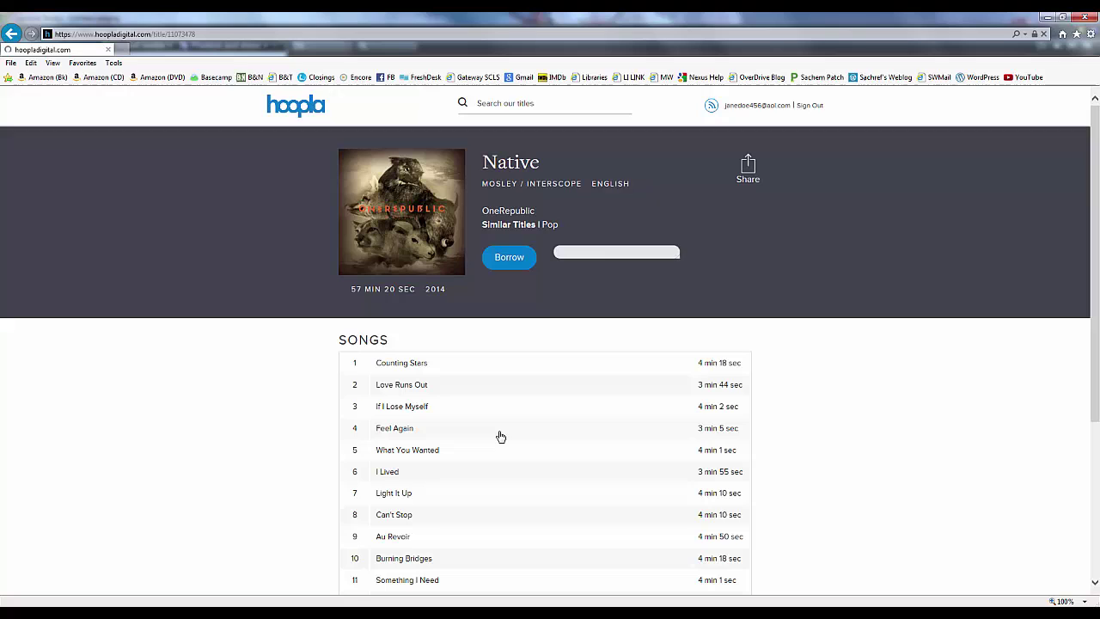
pyautogui.click(603, 263)
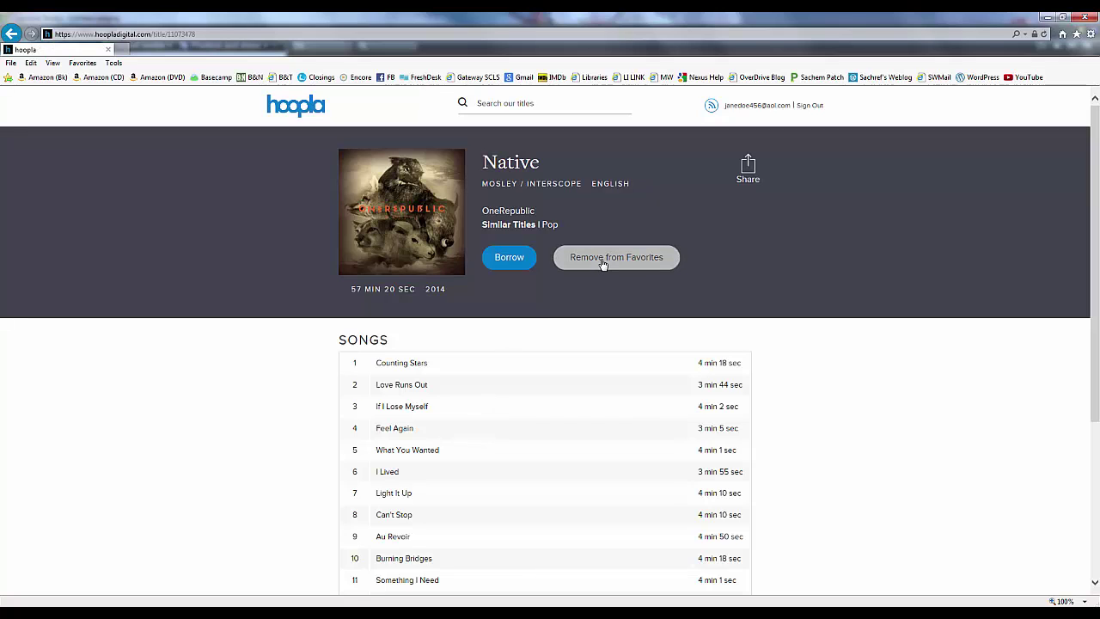
pyautogui.click(304, 111)
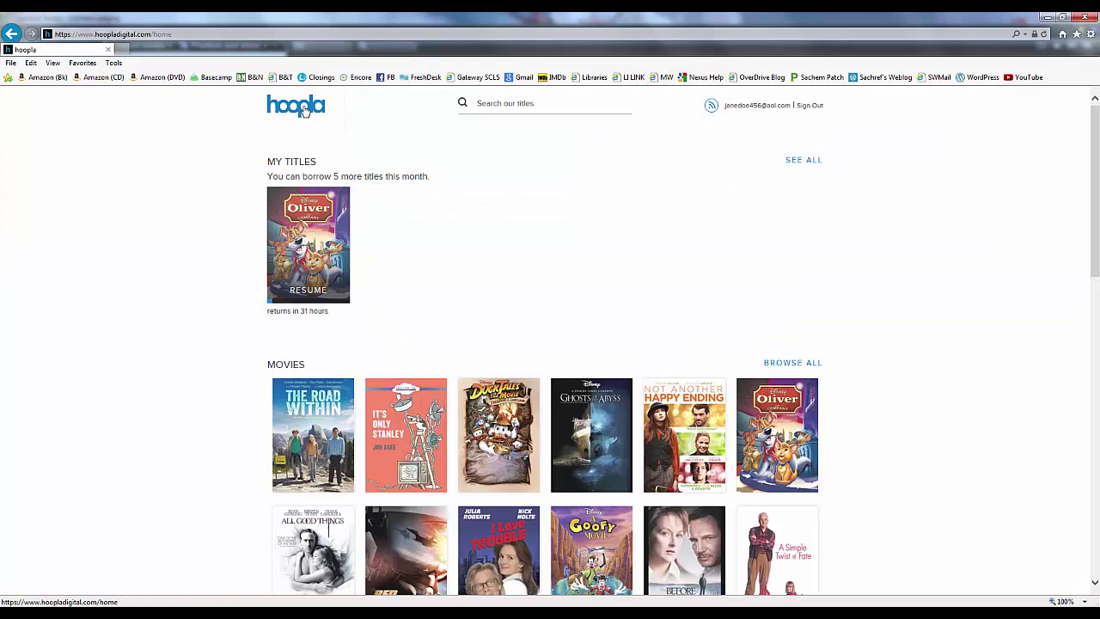
# - Borrow the Native album from the My Favorites list
pyautogui.click(802, 162)
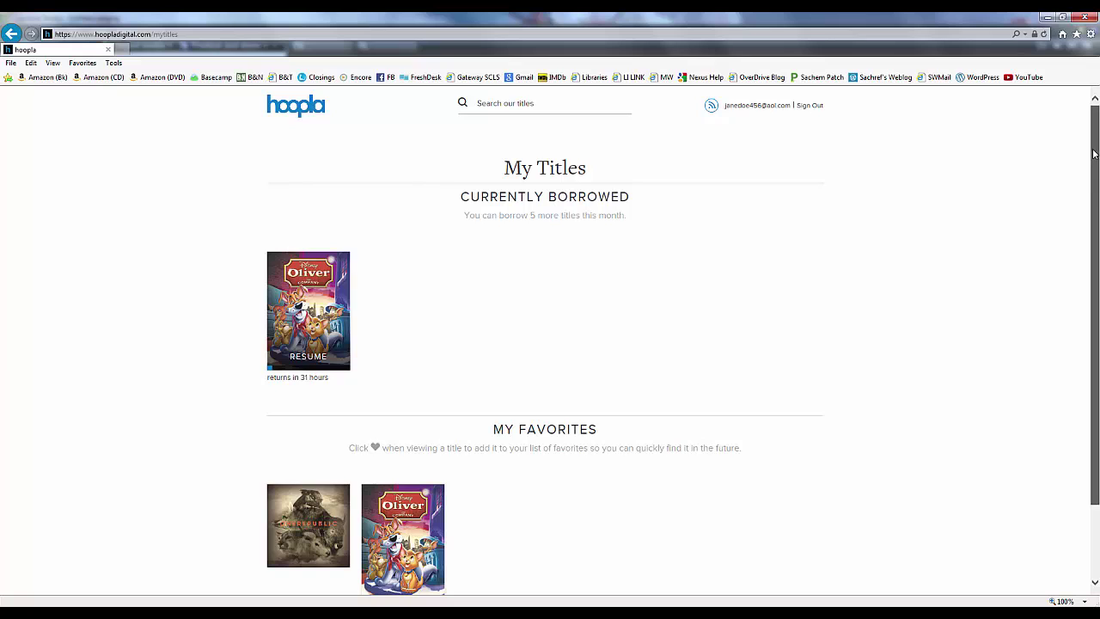
pyautogui.moveTo(1096, 151); pyautogui.dragTo(1099, 235)
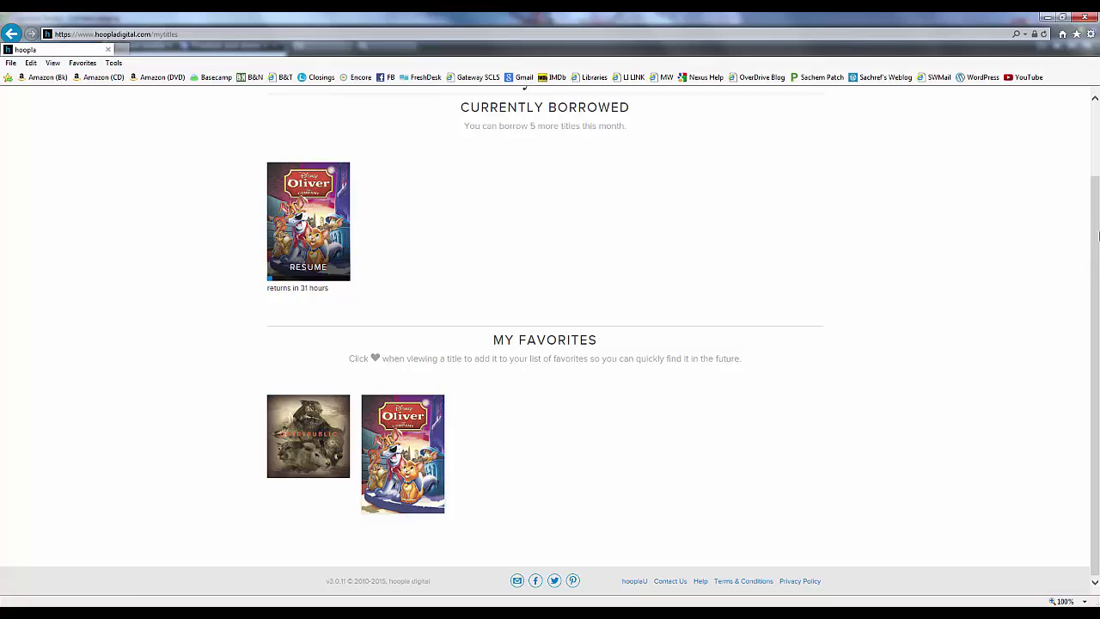
pyautogui.click(292, 439)
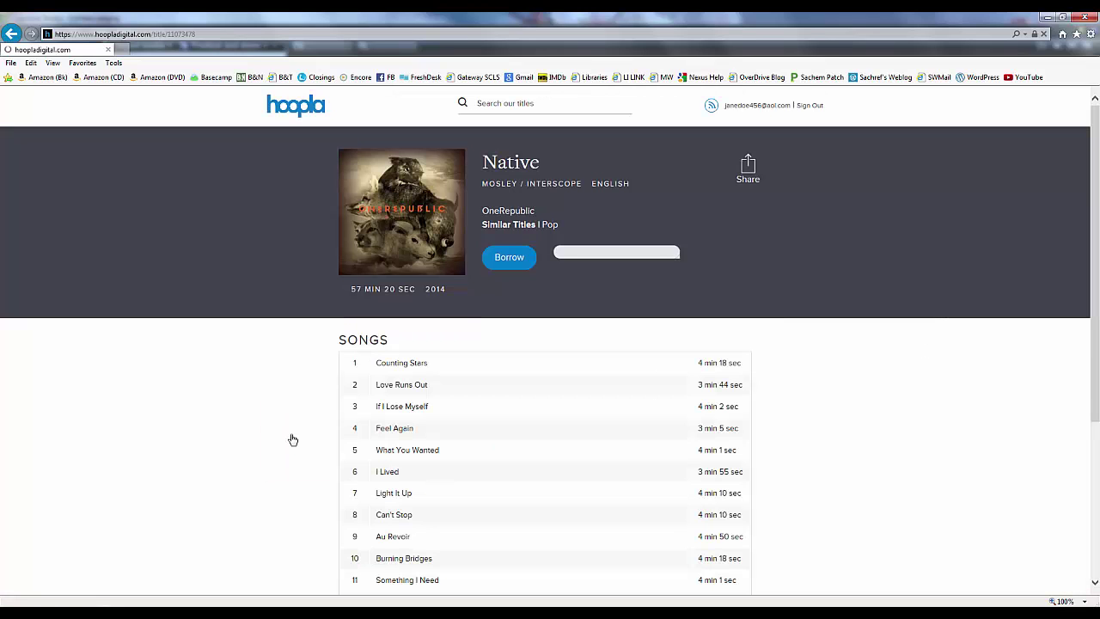
pyautogui.click(509, 258)
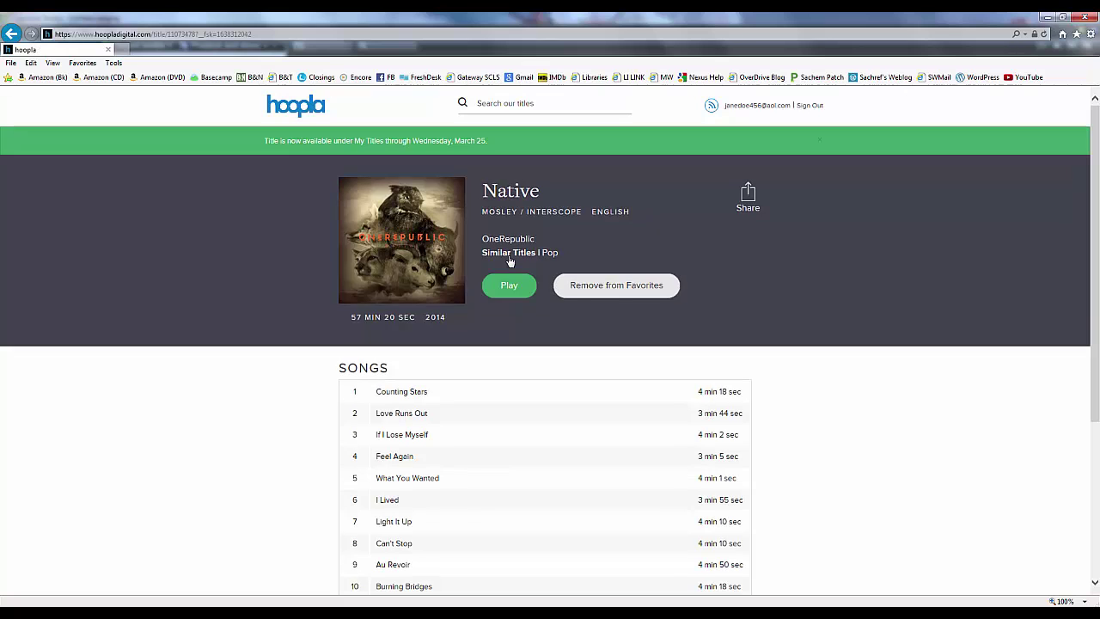
# - Open Oliver & Company's title page from the full My Titles list
pyautogui.click(295, 107)
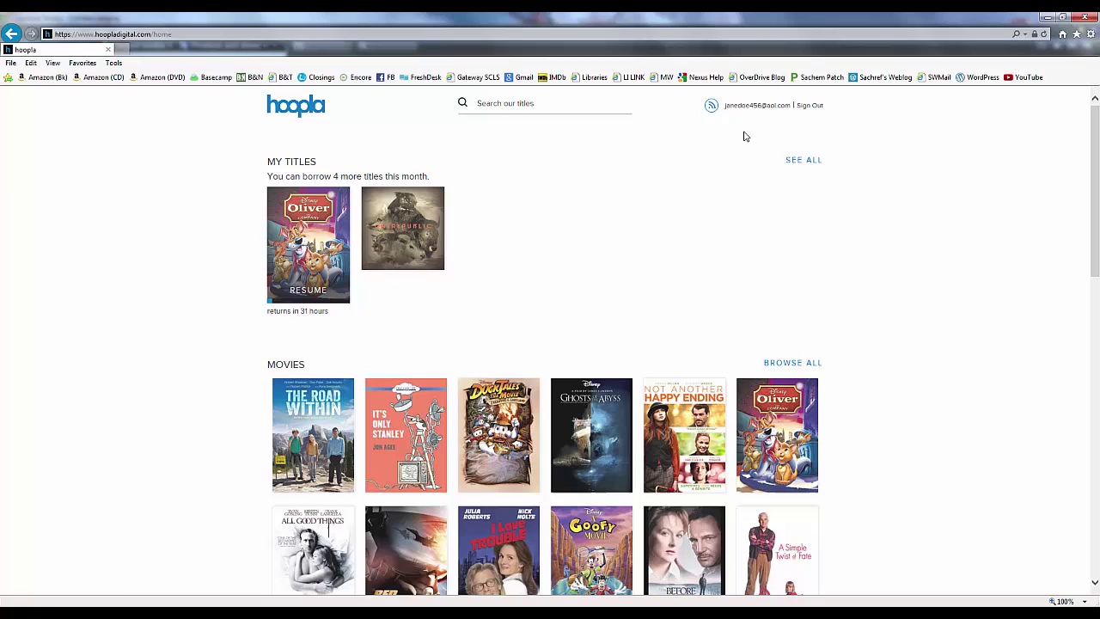
pyautogui.click(799, 164)
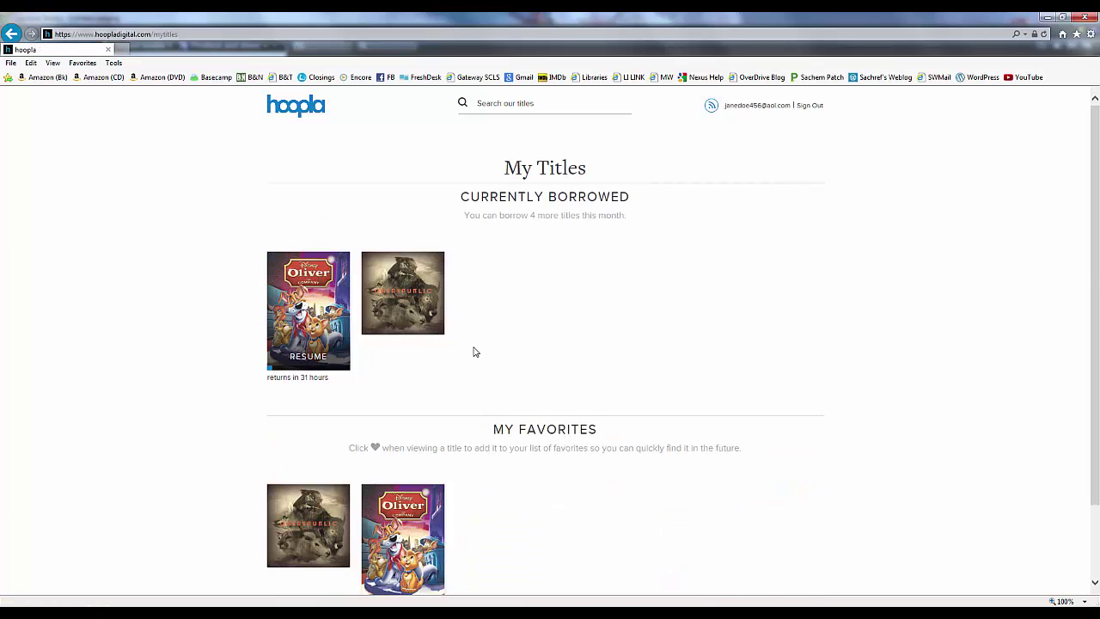
pyautogui.click(321, 336)
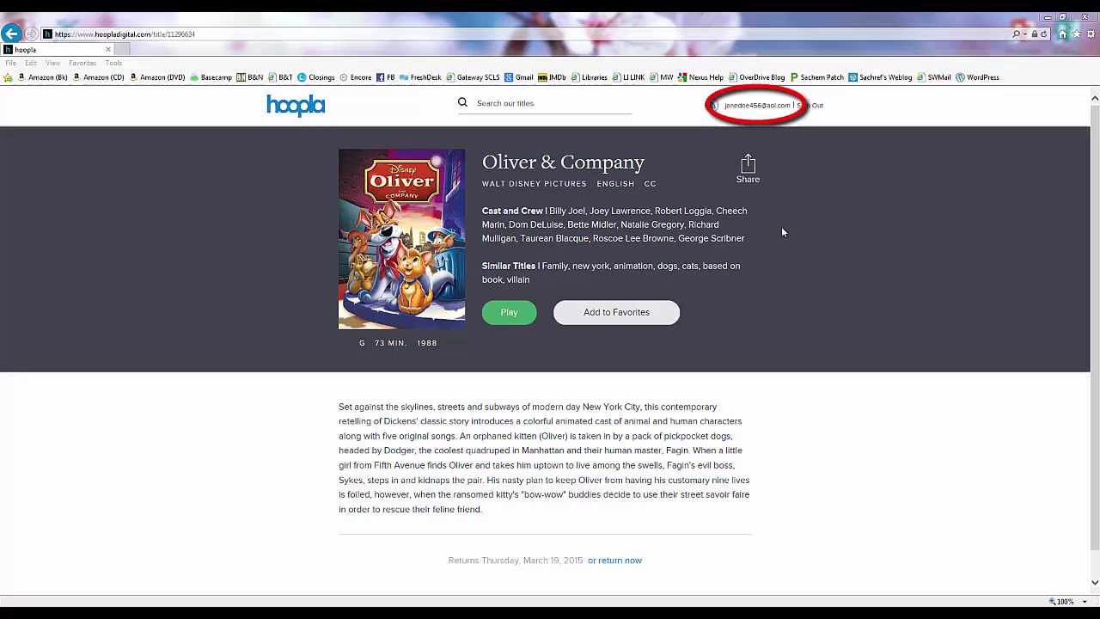
# - Open the account's Update your hoopla profile page and review its library and consent settings
pyautogui.click(753, 106)
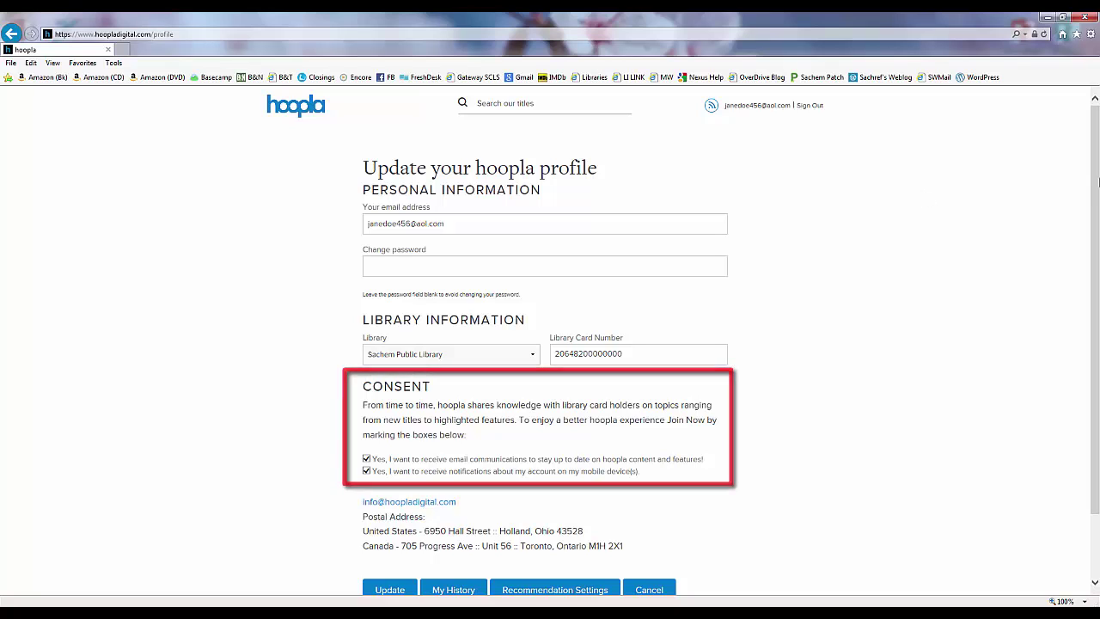
pyautogui.moveTo(1098, 176); pyautogui.dragTo(1098, 241)
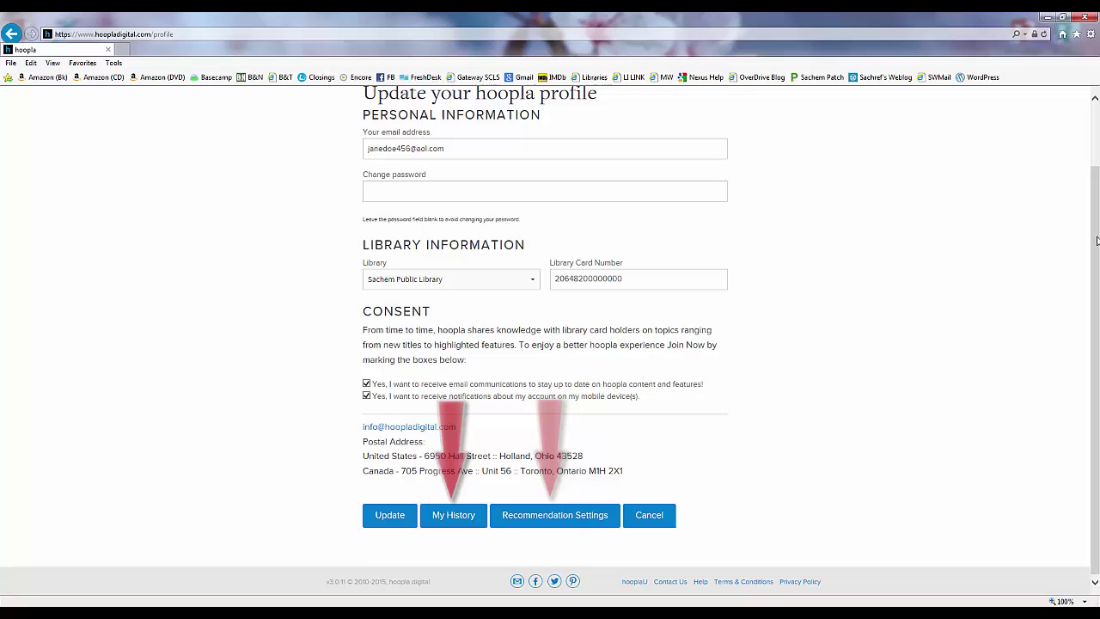
pyautogui.click(542, 516)
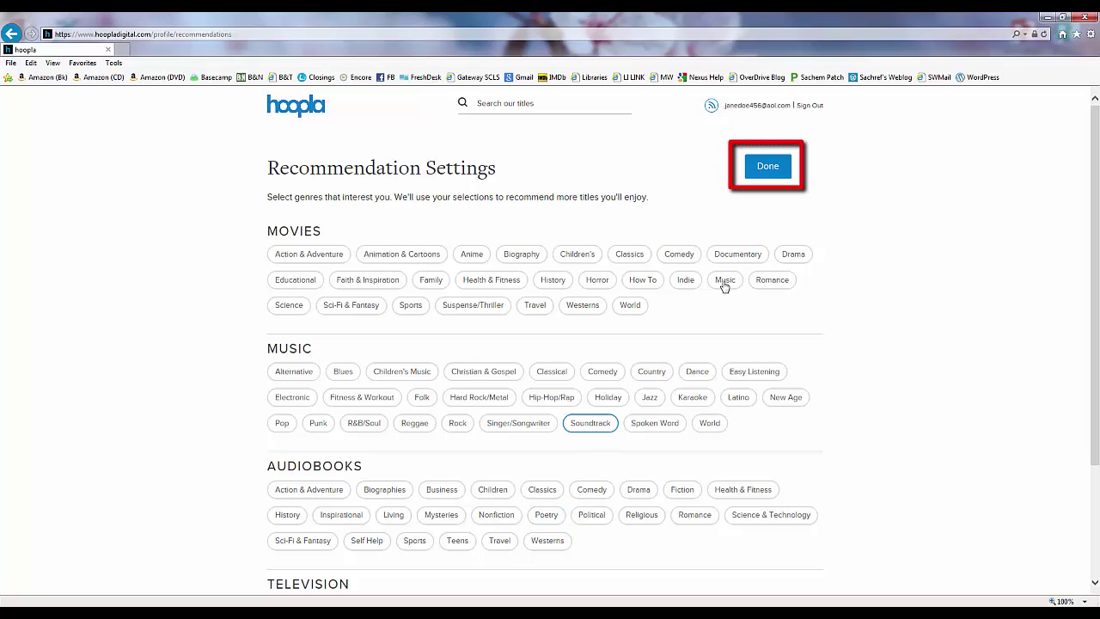
pyautogui.click(769, 167)
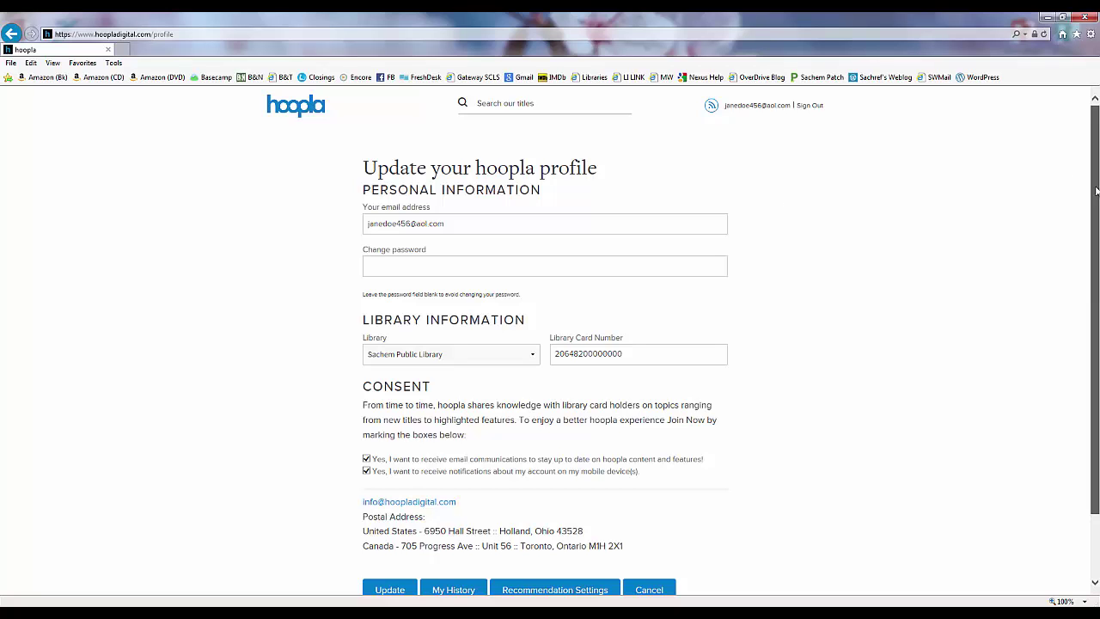
# - Save the profile with Sachem Public Library and both consent options ticked
pyautogui.scroll(-1, 1097, 190)
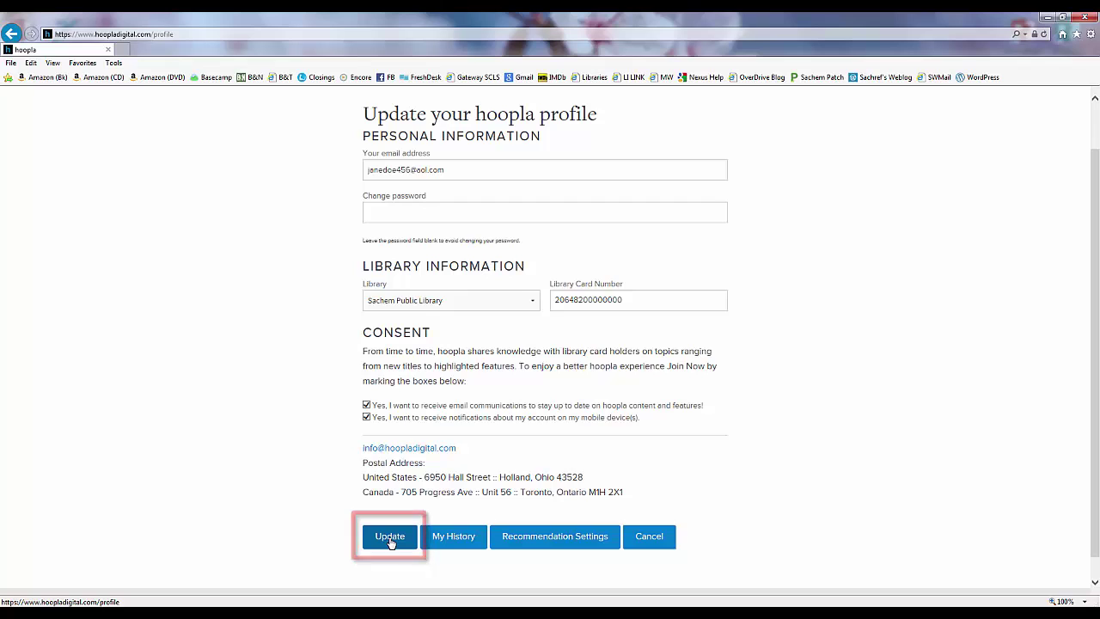
pyautogui.click(390, 539)
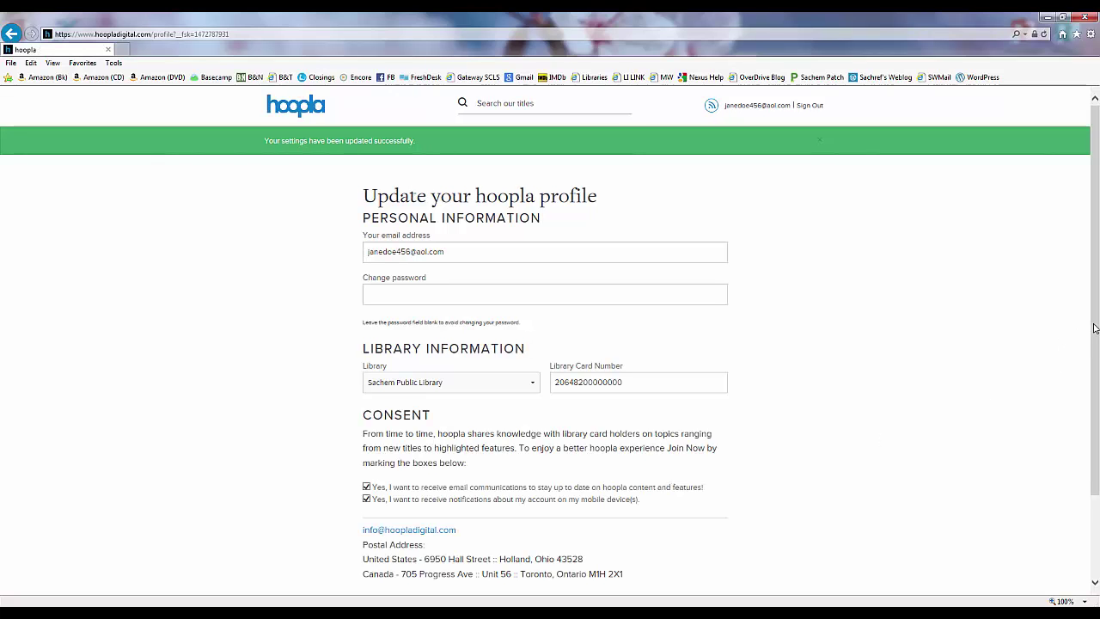
pyautogui.scroll(-3, 1096, 327)
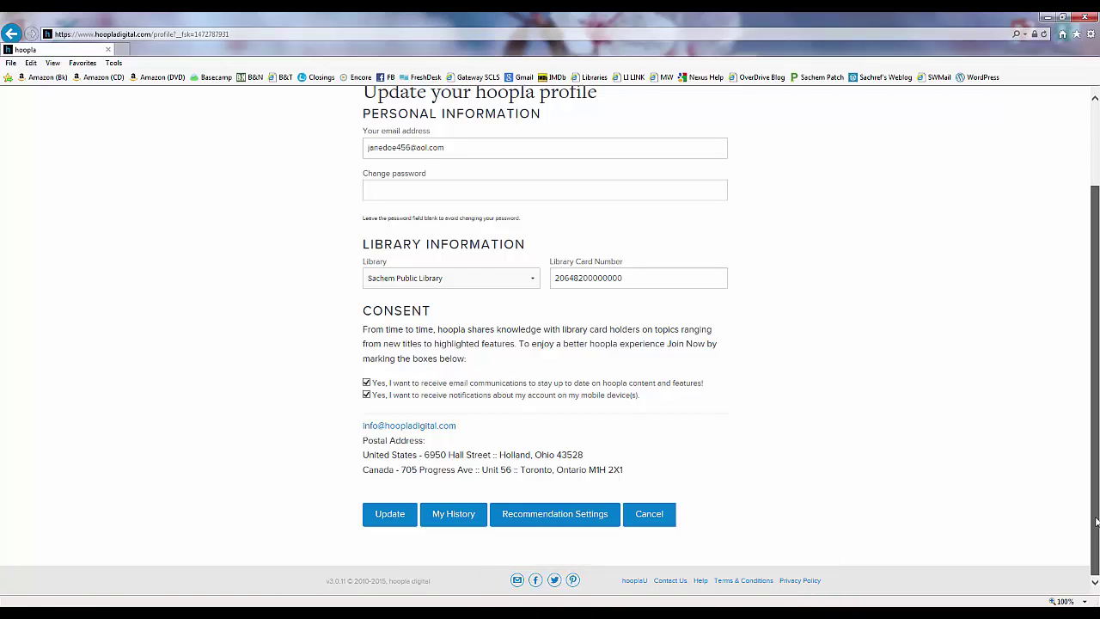
# - Sign out of the hoopla account from the page header
pyautogui.moveTo(1097, 522); pyautogui.dragTo(1097, 434)
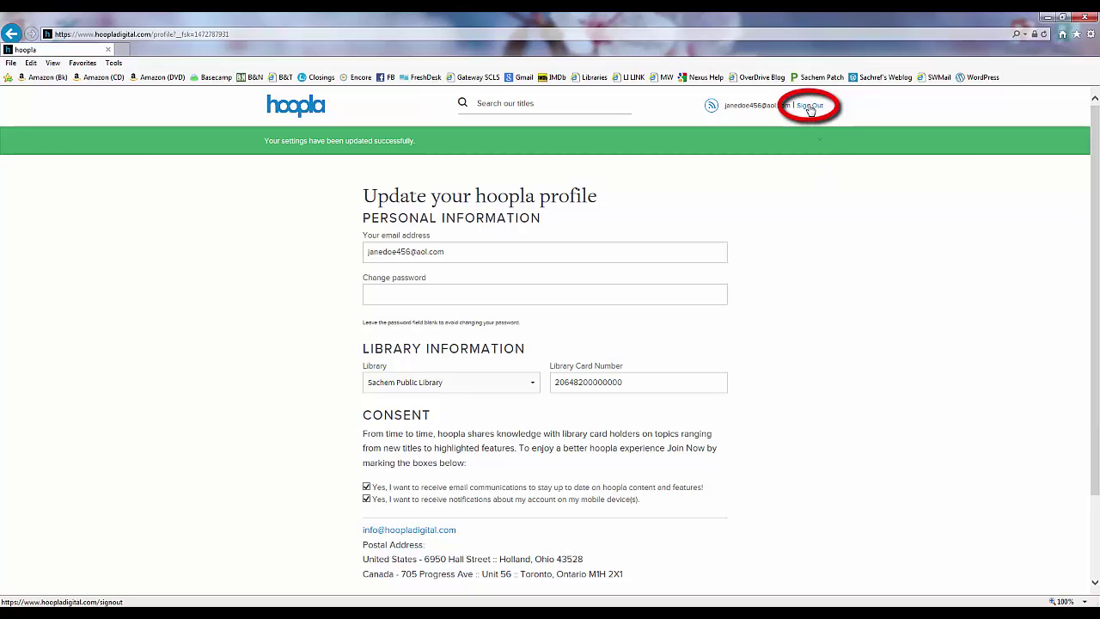
pyautogui.click(810, 107)
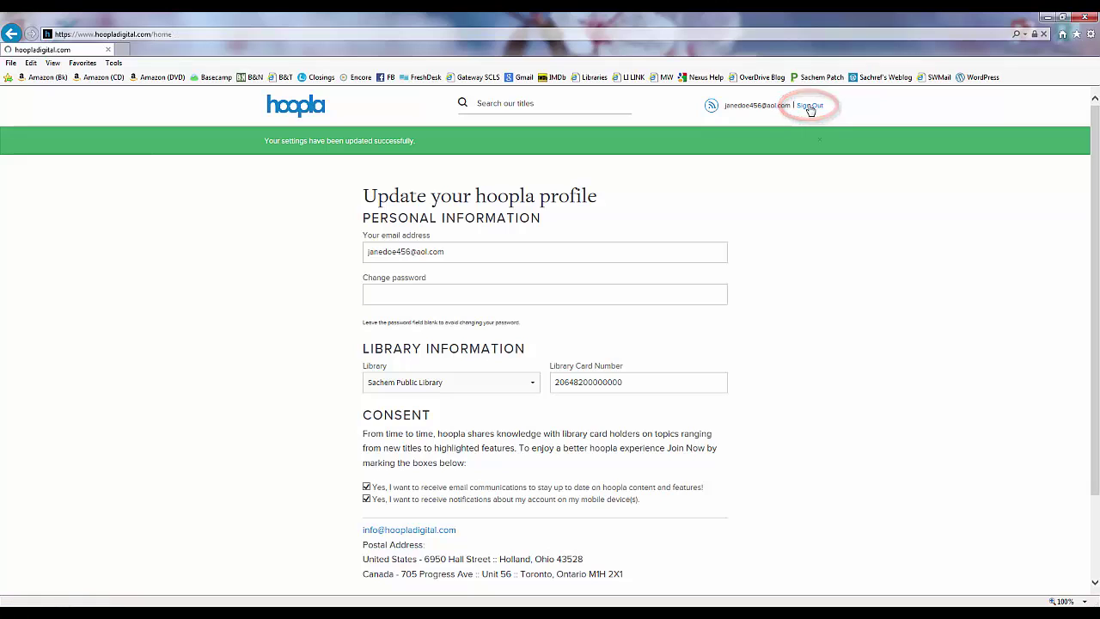